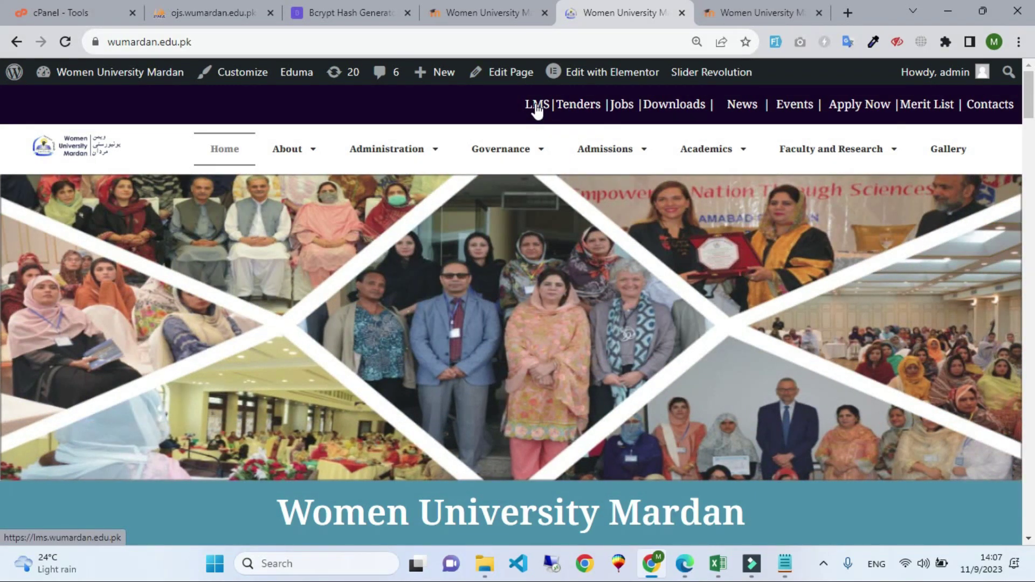
# Open the LMS site from the university homepage in a new tab and place that tab beside the homepage's tab.
pyautogui.rightClick(536, 108)
pyautogui.click(573, 117)
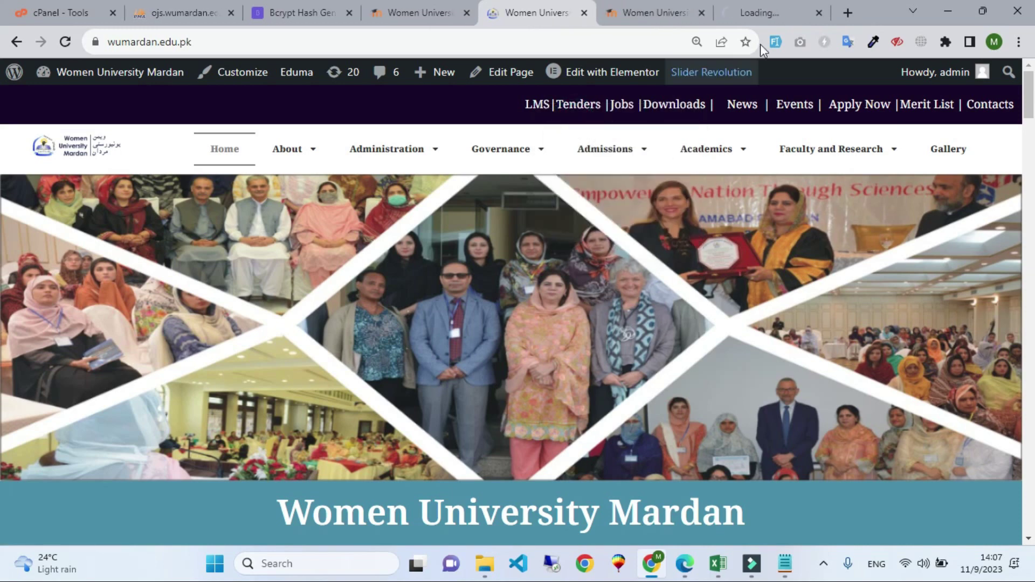
pyautogui.moveTo(791, 14); pyautogui.dragTo(675, 12)
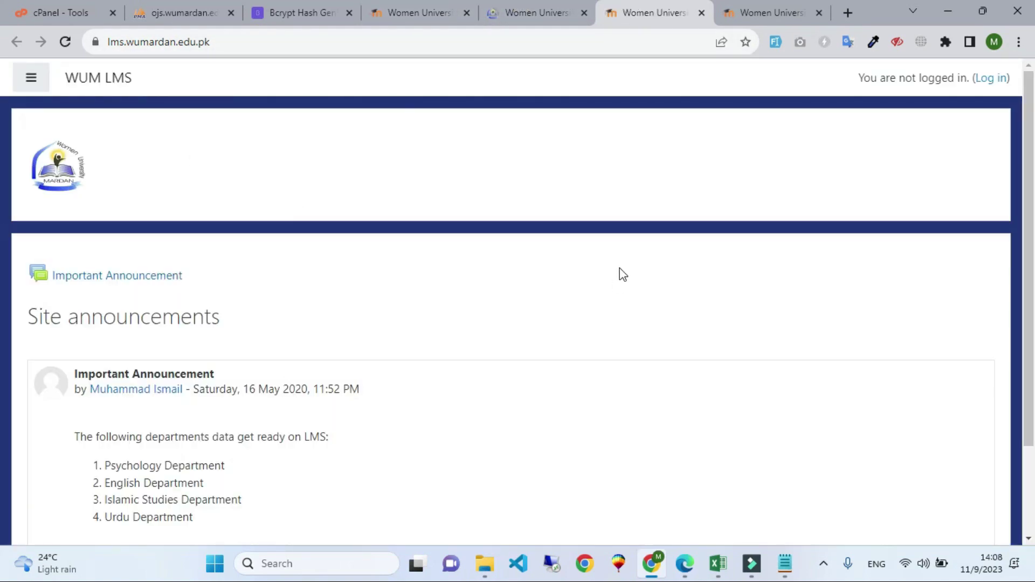
# Log in to the LMS with the teacher account's saved username and password.
pyautogui.click(994, 80)
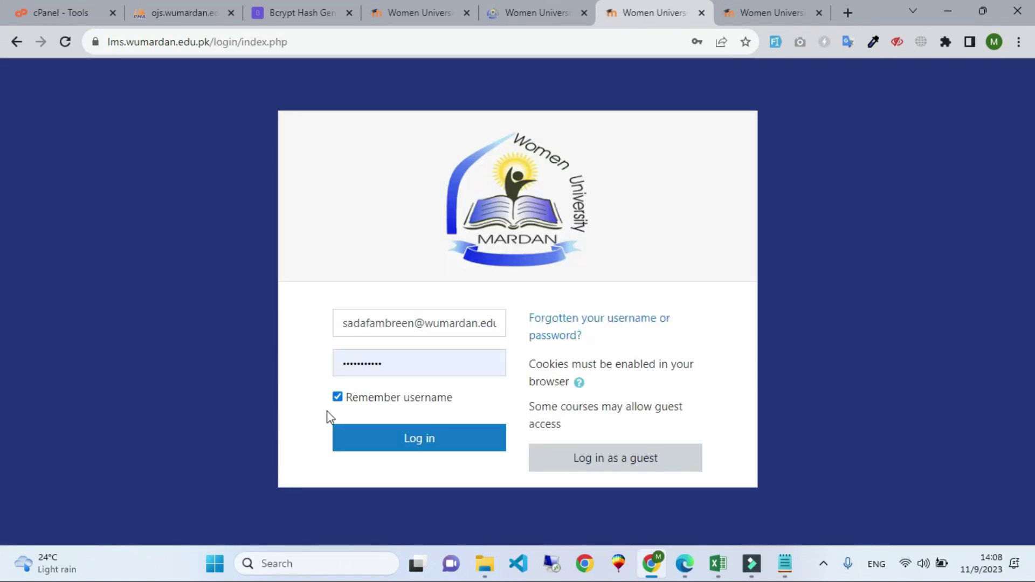
pyautogui.click(392, 323)
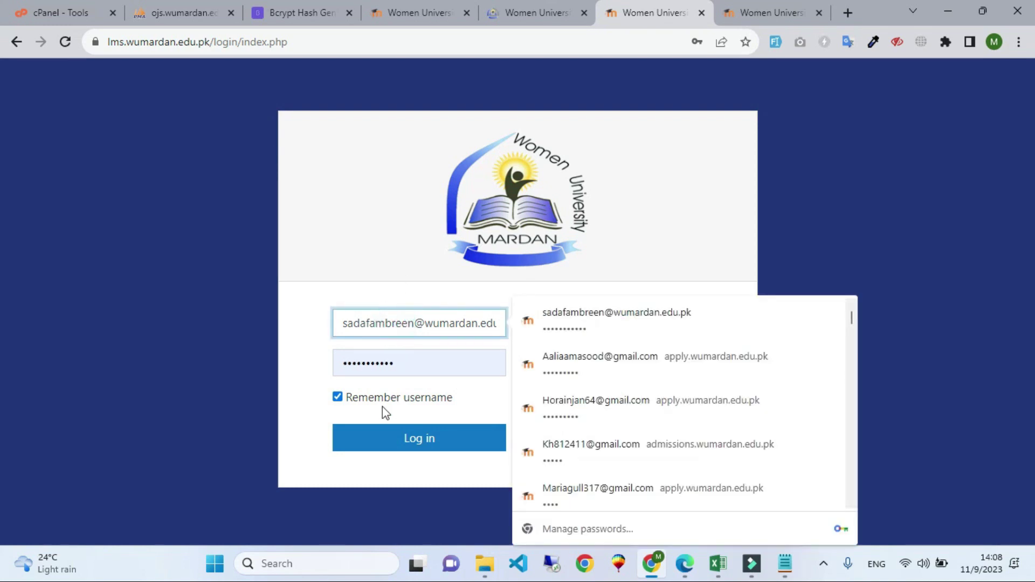
pyautogui.click(351, 245)
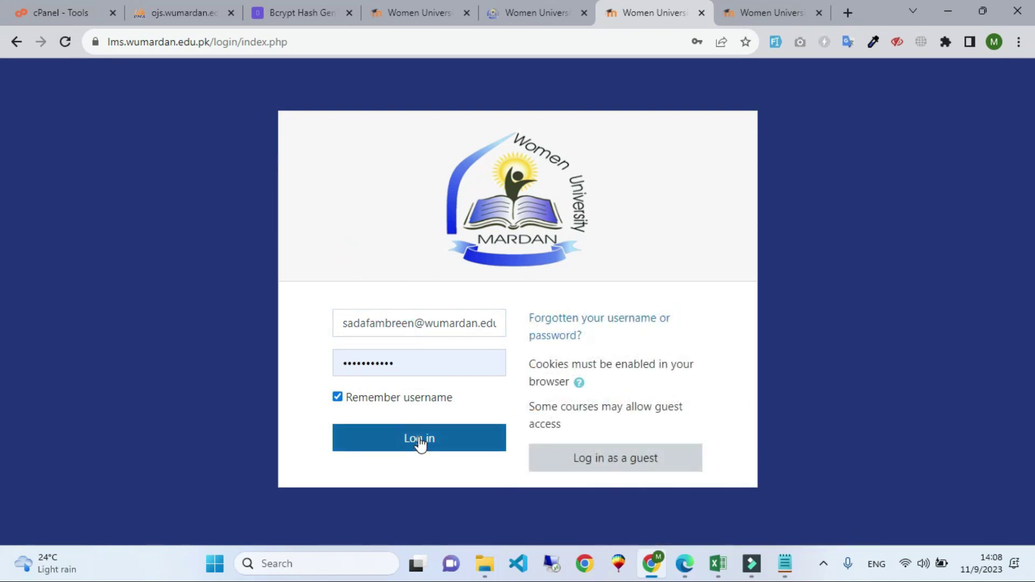
pyautogui.click(421, 439)
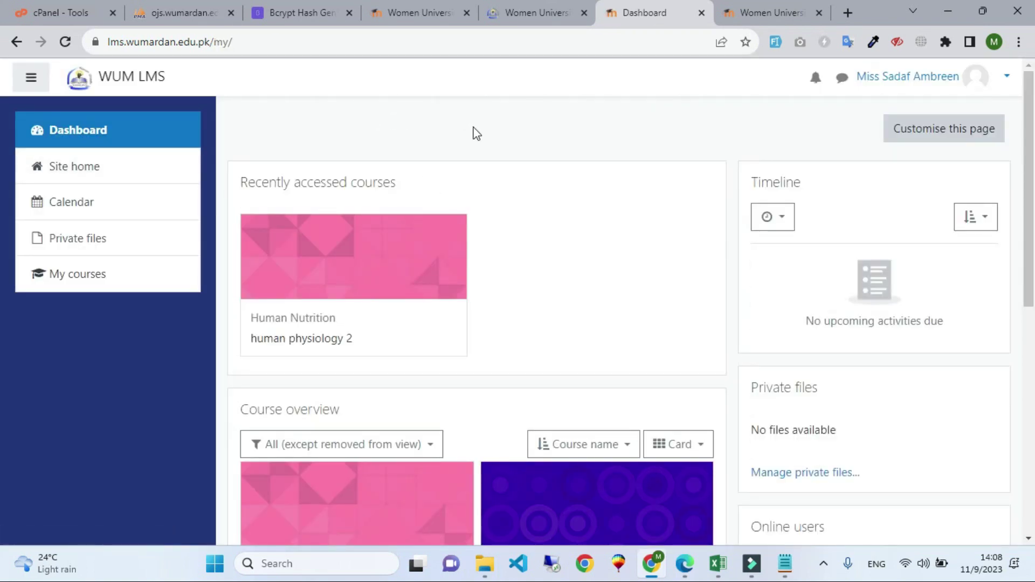
# Examine the recently accessed courses and the course overview on the dashboard.
pyautogui.scroll(-4, 502, 160)
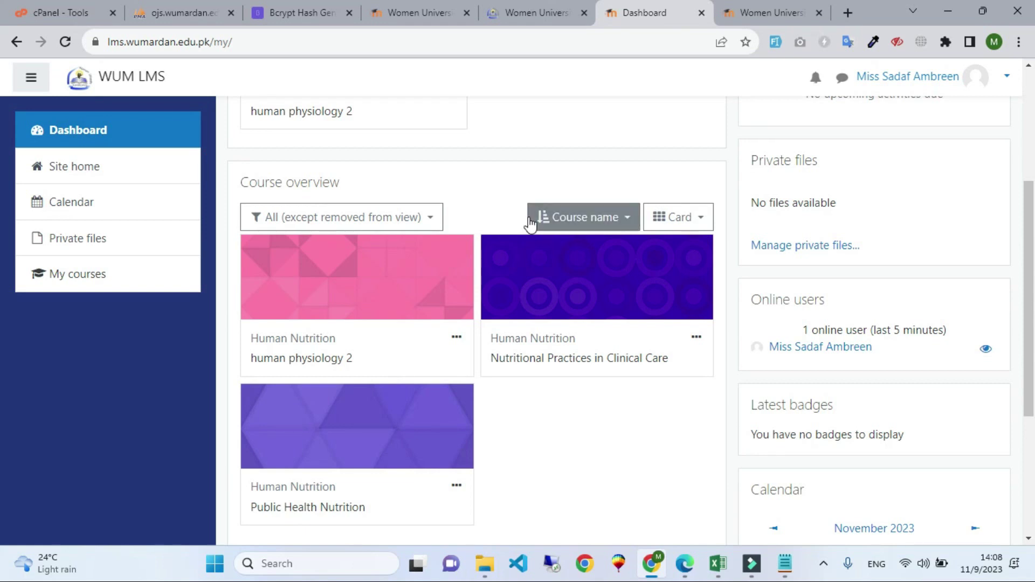
pyautogui.scroll(4, 517, 219)
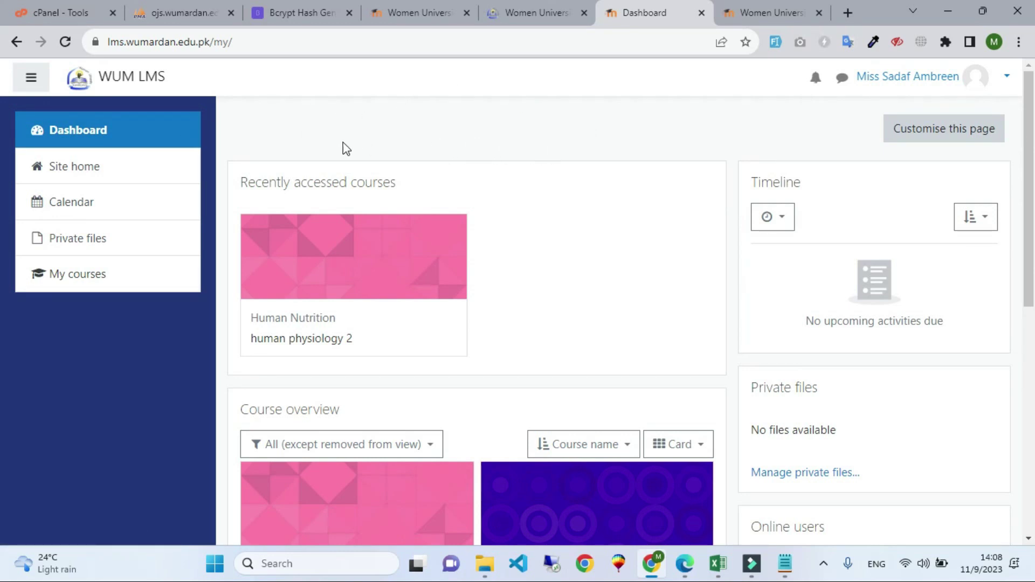
pyautogui.scroll(-5, 577, 152)
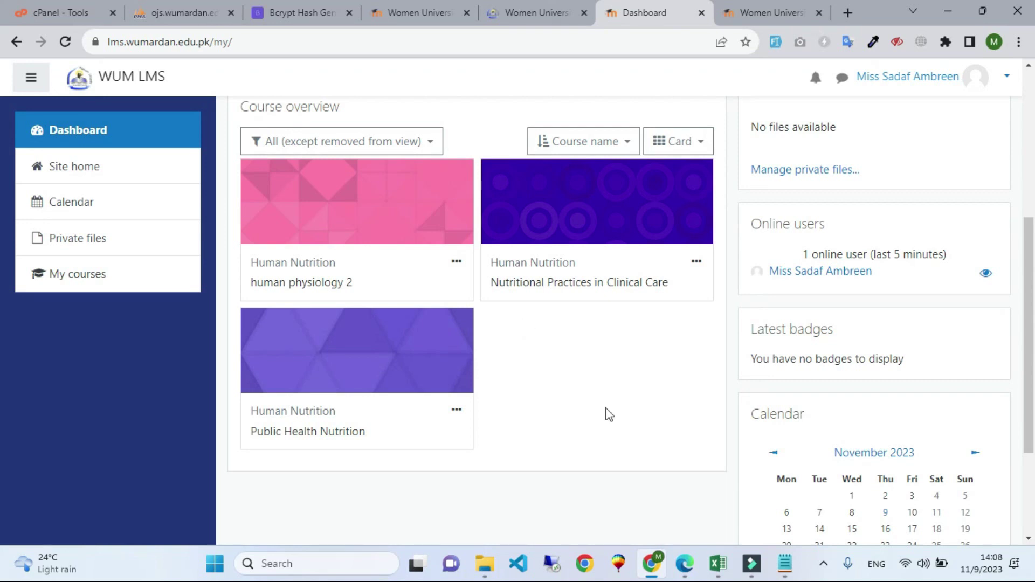
pyautogui.scroll(3, 608, 415)
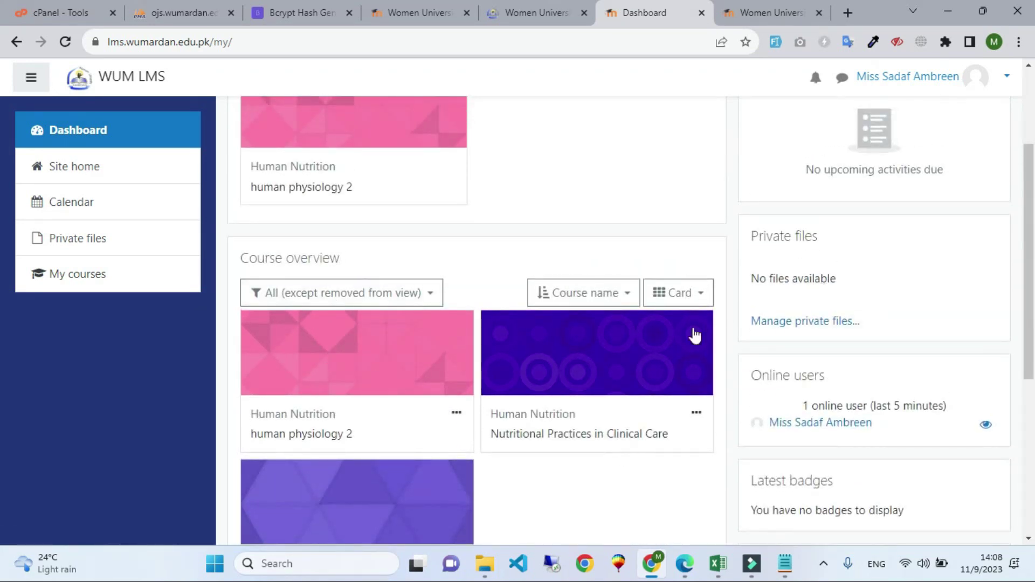
pyautogui.scroll(-1, 694, 335)
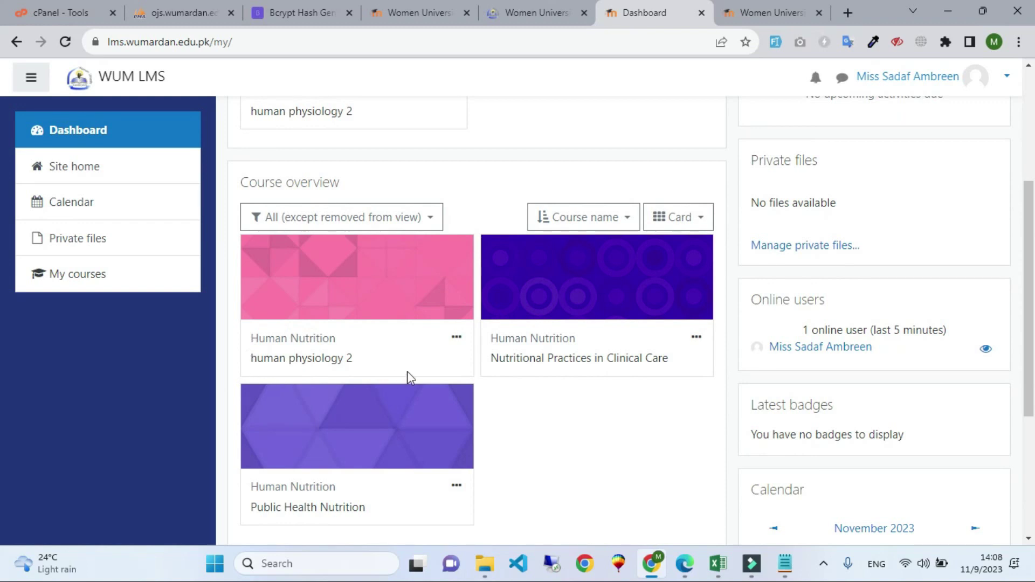
pyautogui.scroll(-2, 561, 366)
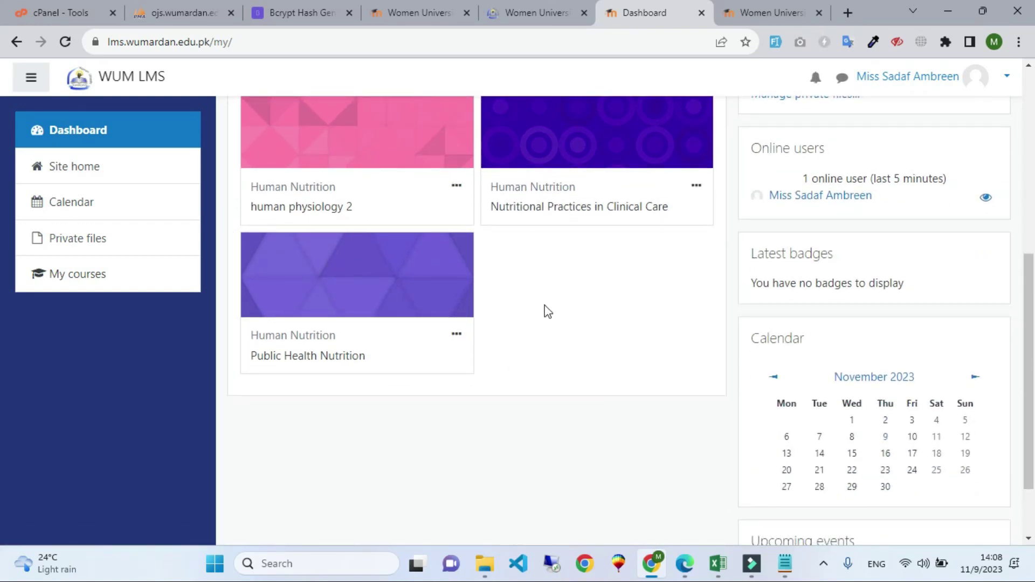
pyautogui.scroll(1, 548, 311)
pyautogui.scroll(2, 547, 337)
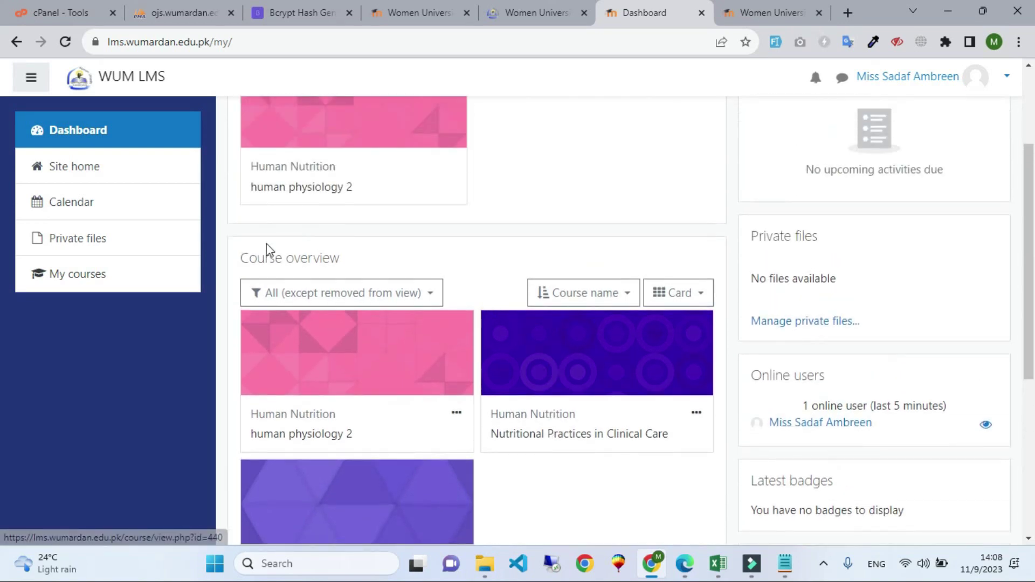
pyautogui.scroll(-1, 268, 249)
pyautogui.scroll(2, 410, 345)
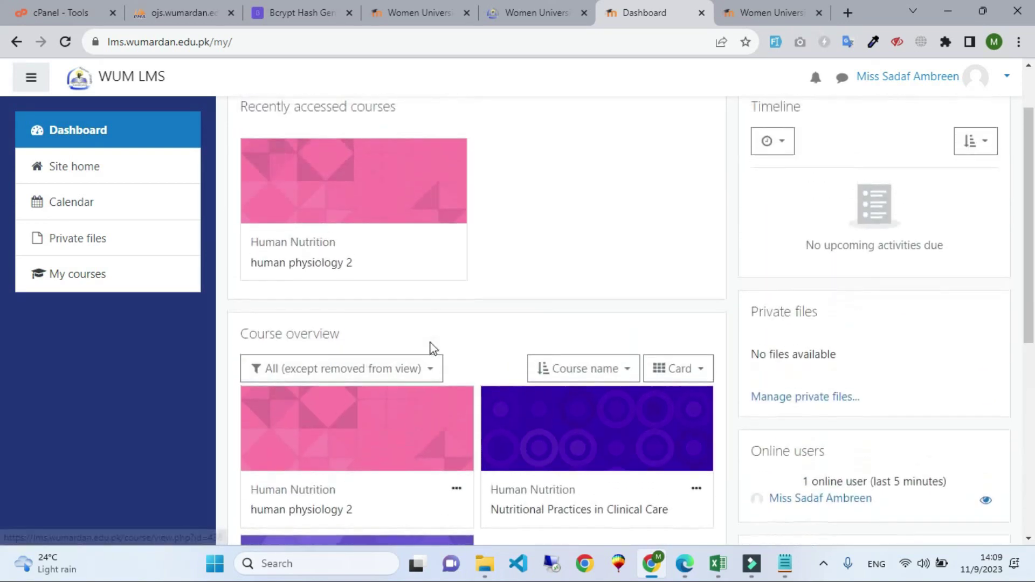
# Open the human physiology 2 course from the course overview and look over its weekly sections.
pyautogui.scroll(-1, 432, 347)
pyautogui.click(342, 374)
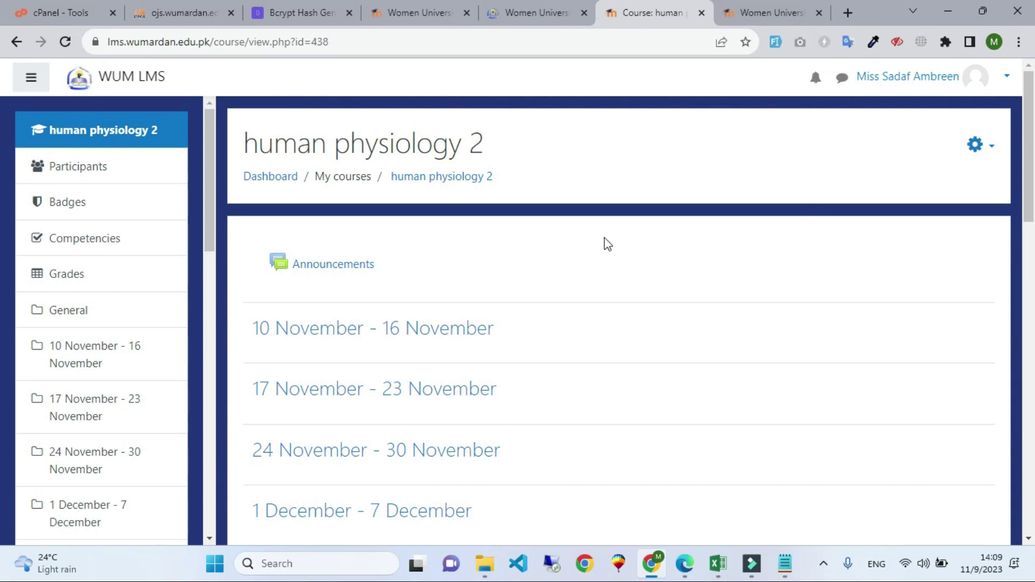
pyautogui.scroll(-3, 762, 286)
pyautogui.scroll(3, 813, 303)
# Open the participants list of human physiology 2 and highlight the number of participants.
pyautogui.click(90, 167)
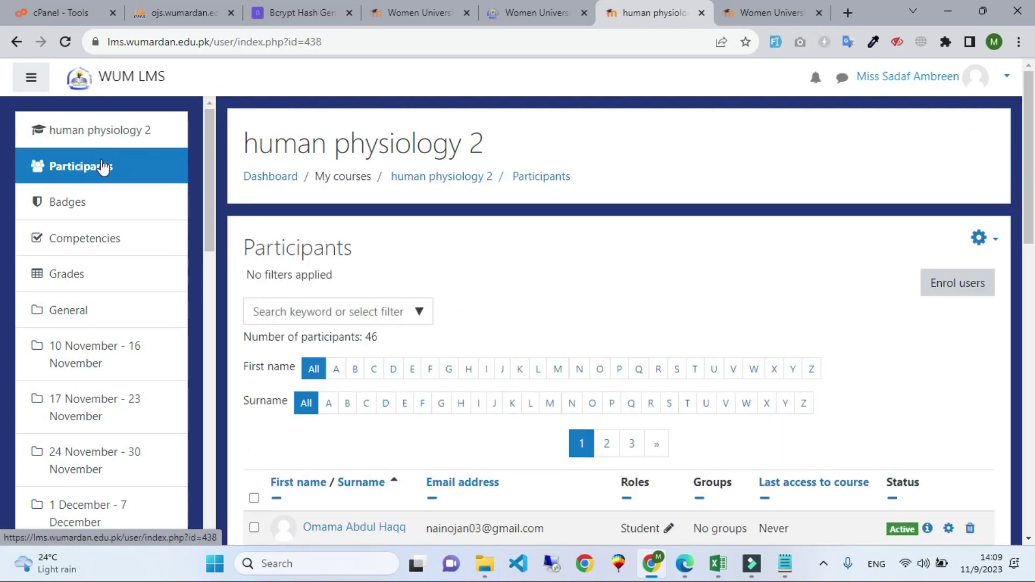
pyautogui.scroll(-3, 102, 167)
pyautogui.scroll(-3, 436, 251)
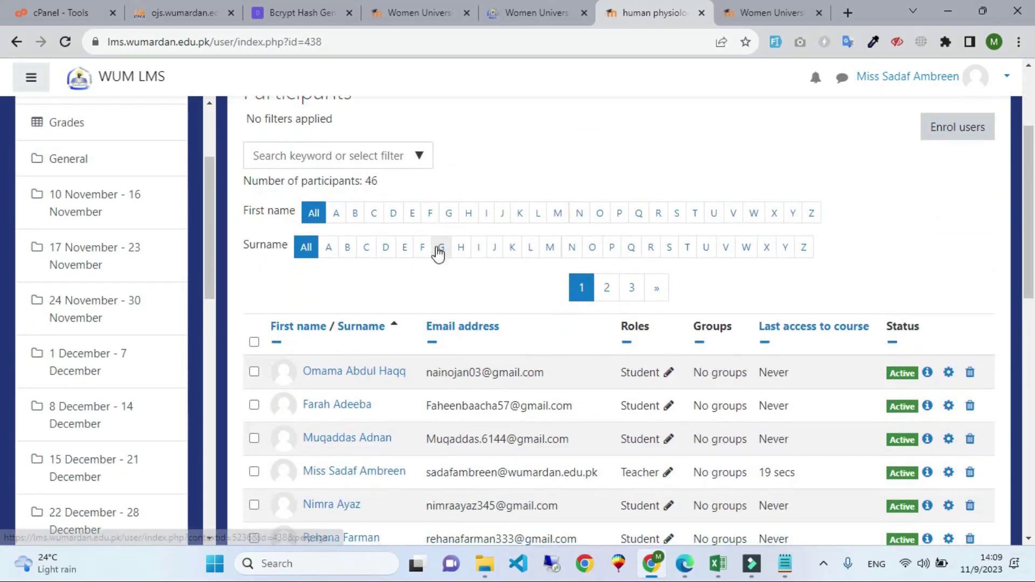
pyautogui.scroll(-3, 436, 253)
pyautogui.scroll(3, 469, 289)
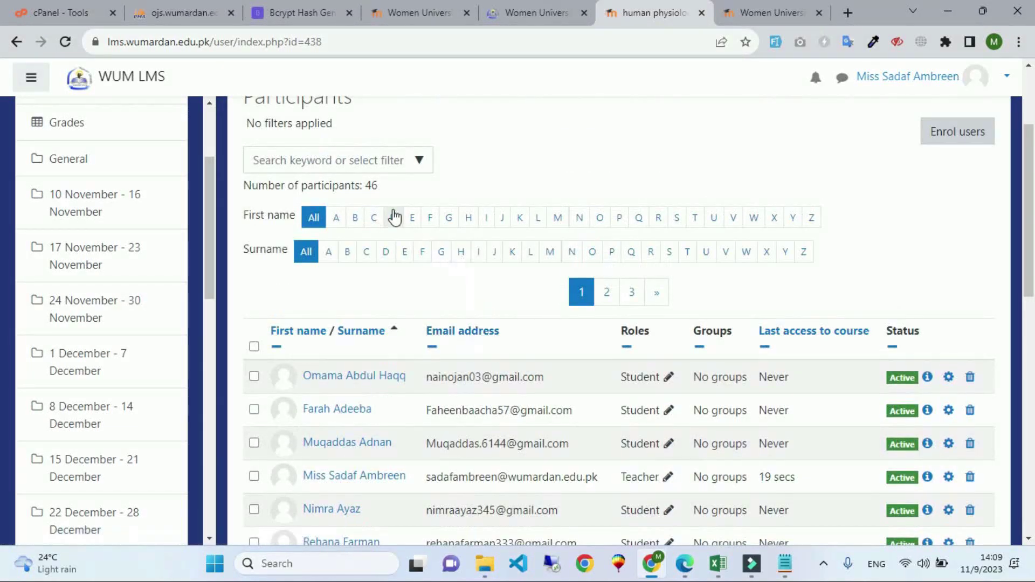
pyautogui.moveTo(377, 186); pyautogui.dragTo(223, 191)
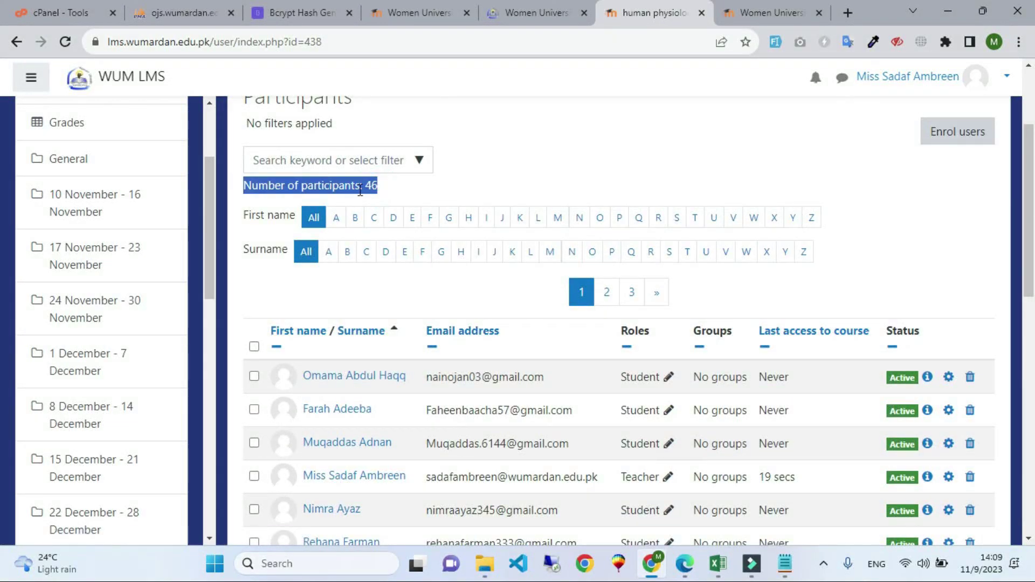
# Look through the enrolled participants with their email addresses, roles, last access and status.
pyautogui.scroll(2, 471, 222)
pyautogui.scroll(-2, 501, 302)
pyautogui.scroll(2, 497, 302)
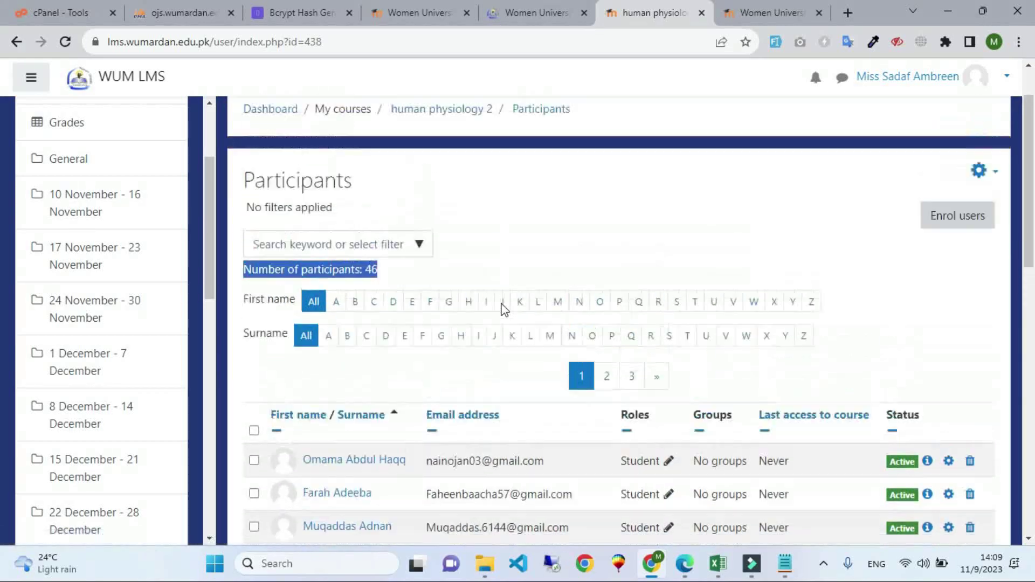
pyautogui.scroll(-2, 688, 328)
pyautogui.scroll(3, 778, 330)
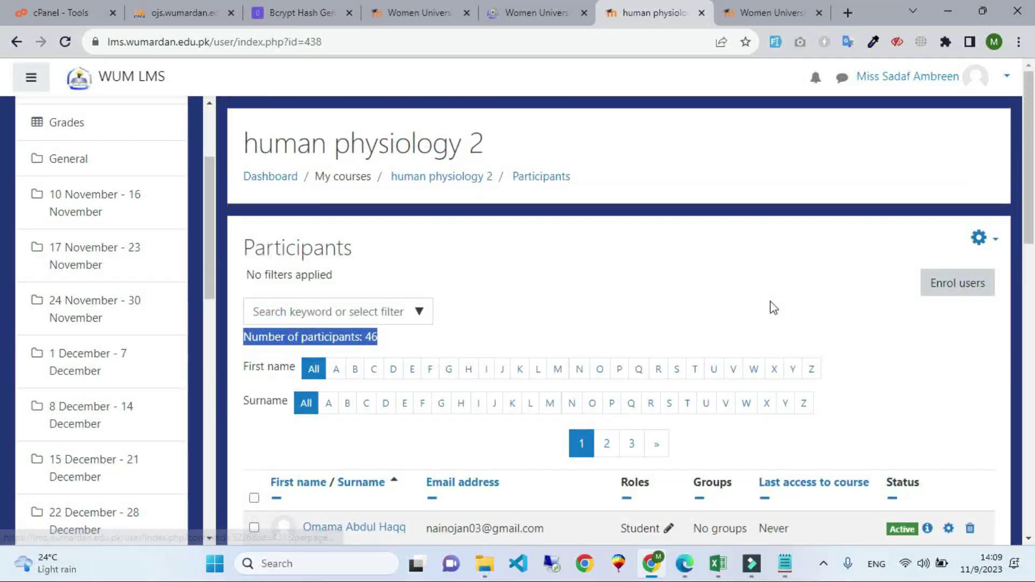
pyautogui.scroll(-10, 512, 302)
pyautogui.scroll(4, 517, 270)
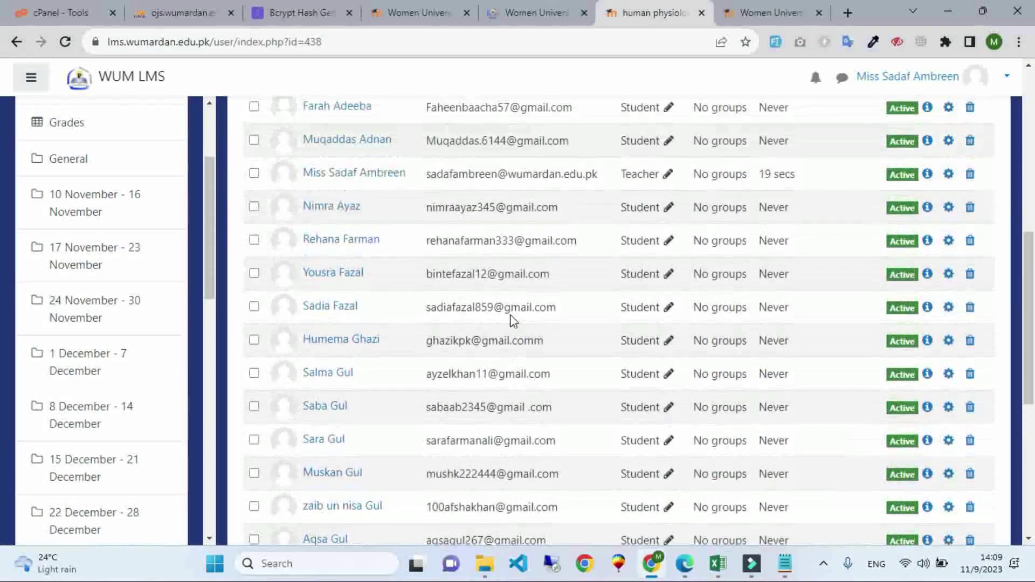
pyautogui.scroll(7, 522, 267)
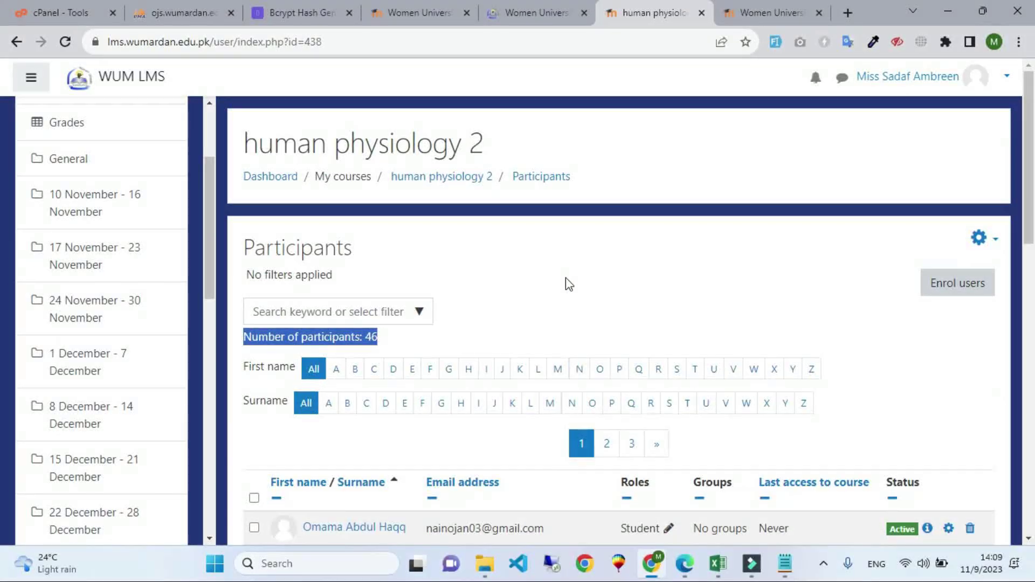
pyautogui.scroll(-15, 567, 285)
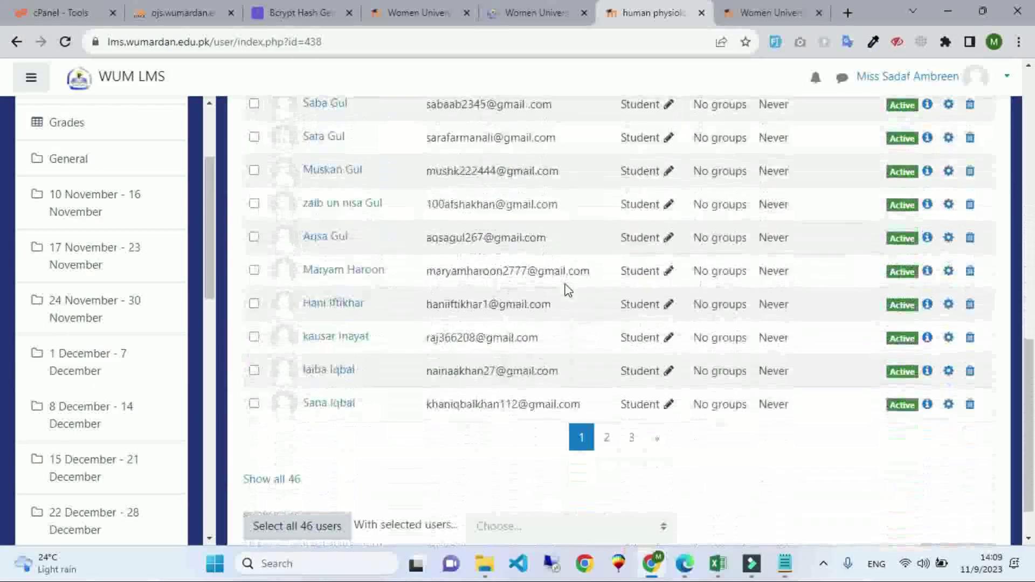
pyautogui.scroll(-2, 544, 296)
pyautogui.scroll(15, 525, 302)
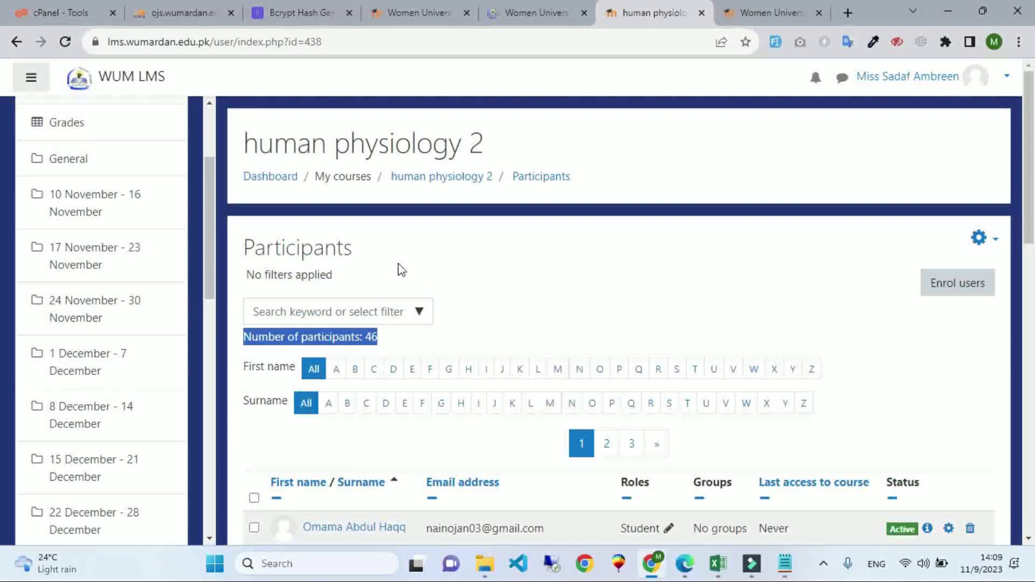
# Return to the human physiology 2 course page and look over its weekly sections.
pyautogui.scroll(3, 185, 293)
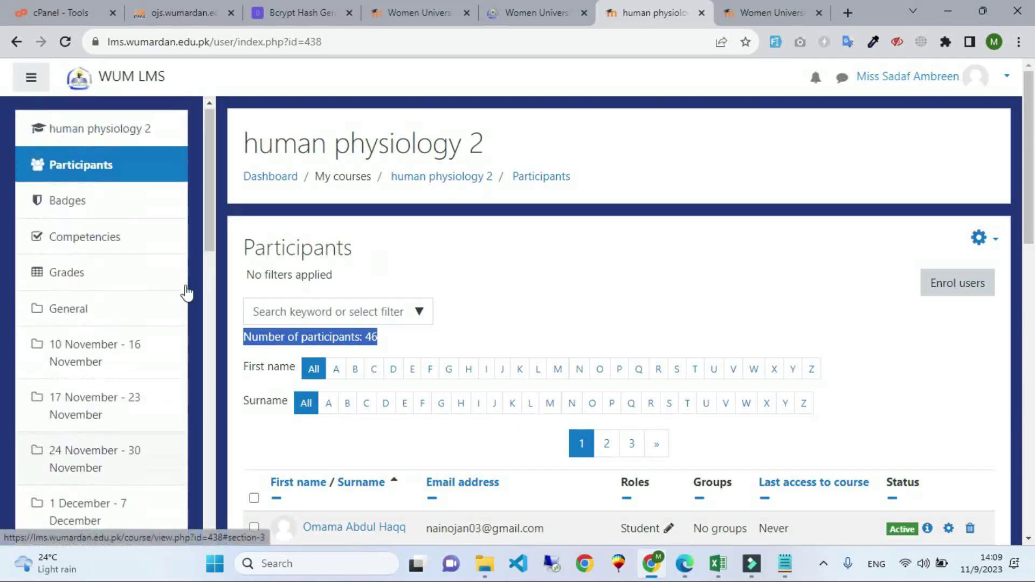
pyautogui.click(112, 139)
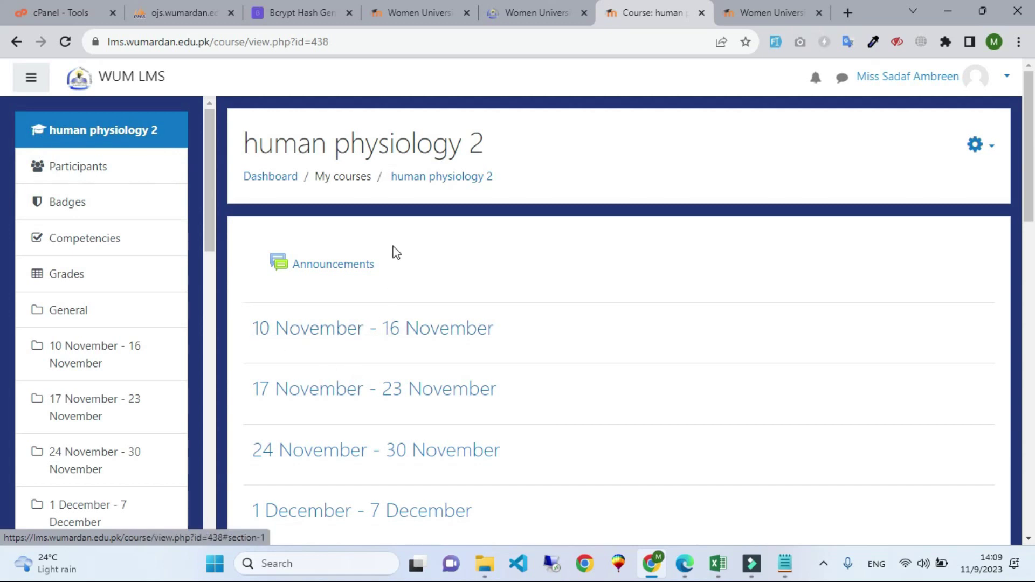
pyautogui.scroll(-3, 396, 252)
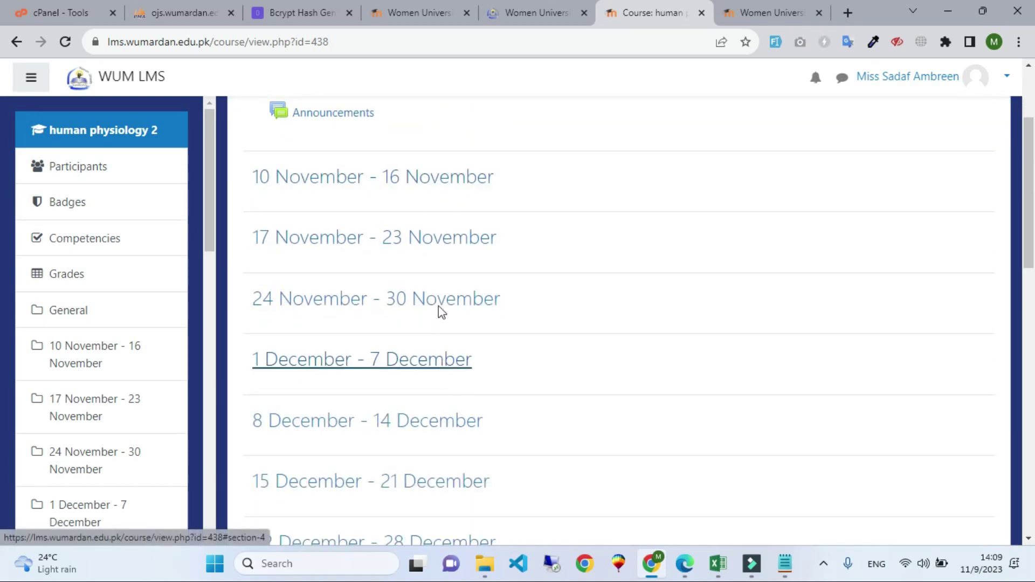
pyautogui.scroll(3, 545, 270)
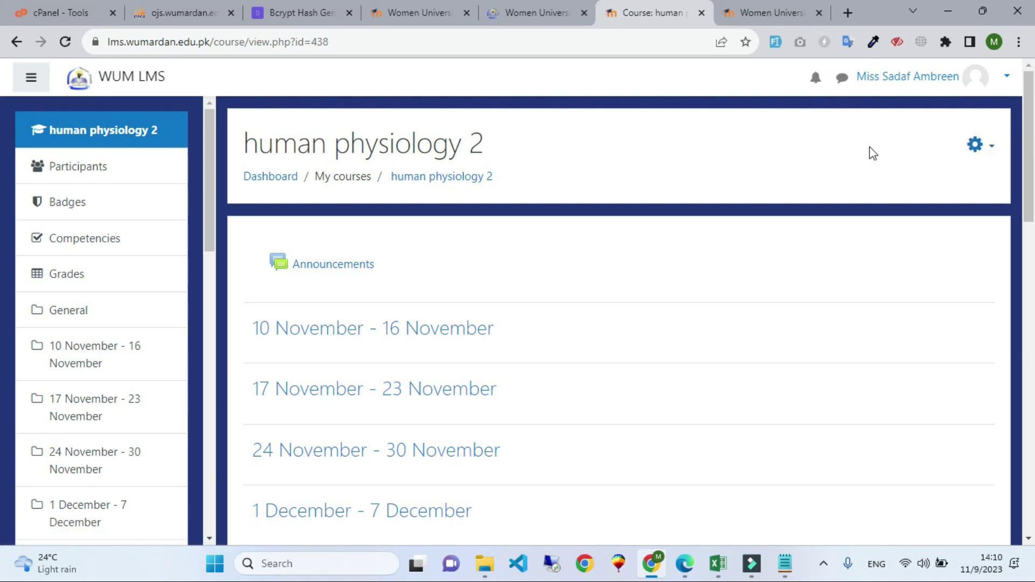
# Turn editing on for the human physiology 2 course.
pyautogui.click(978, 155)
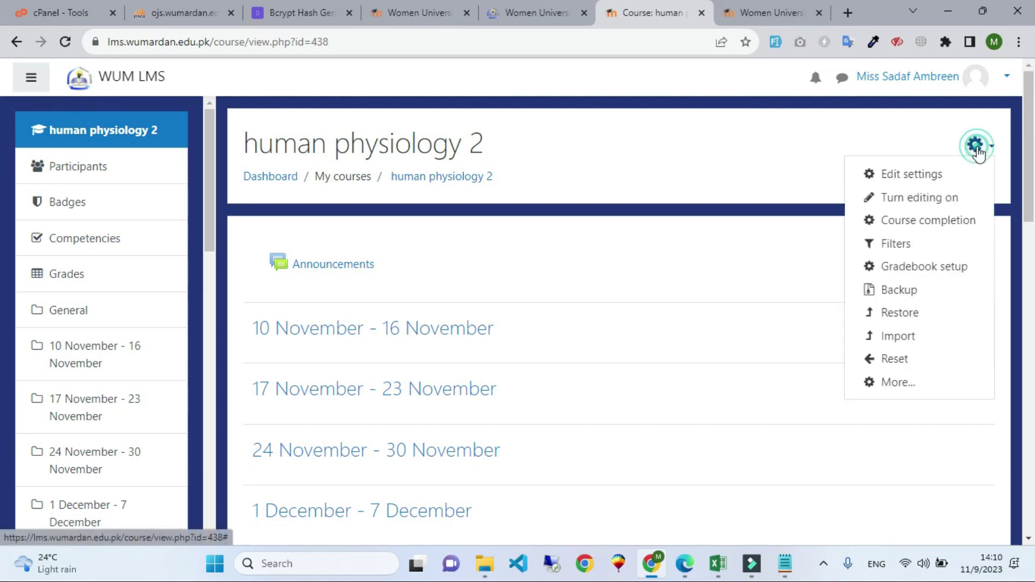
pyautogui.click(843, 110)
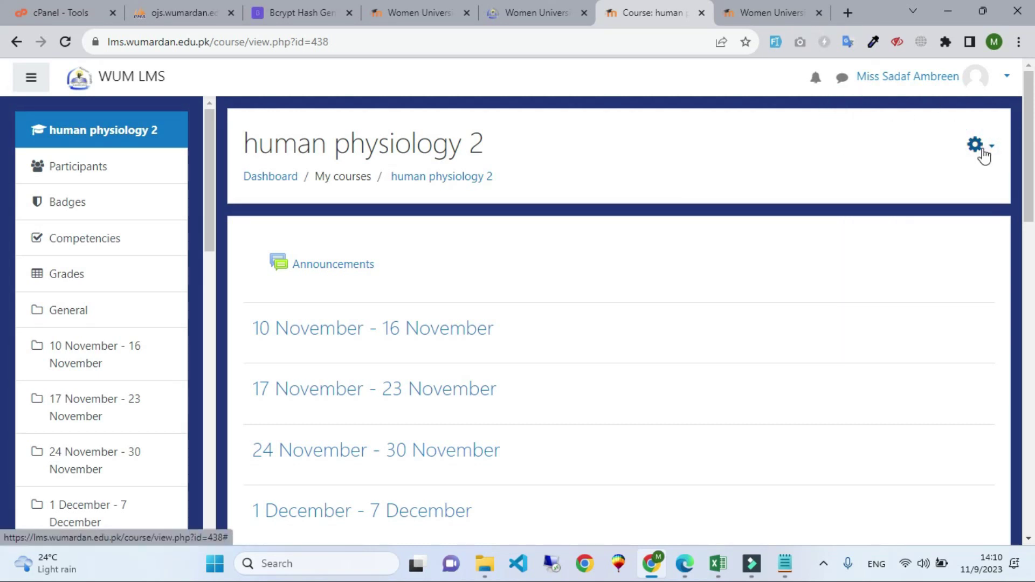
pyautogui.click(978, 154)
pyautogui.click(935, 201)
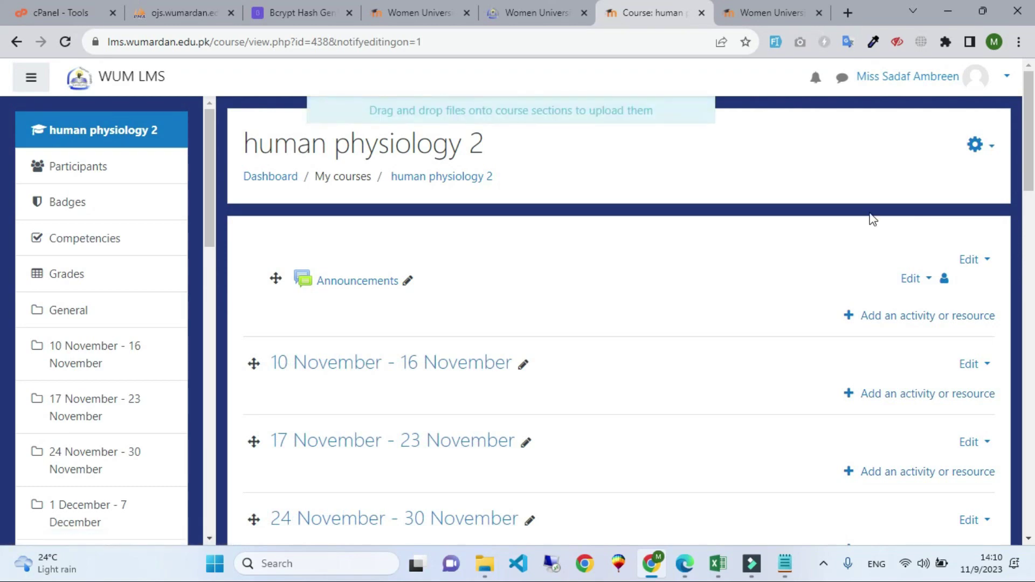
# Open the 10 November - 16 November week of the course for editing.
pyautogui.scroll(-3, 368, 195)
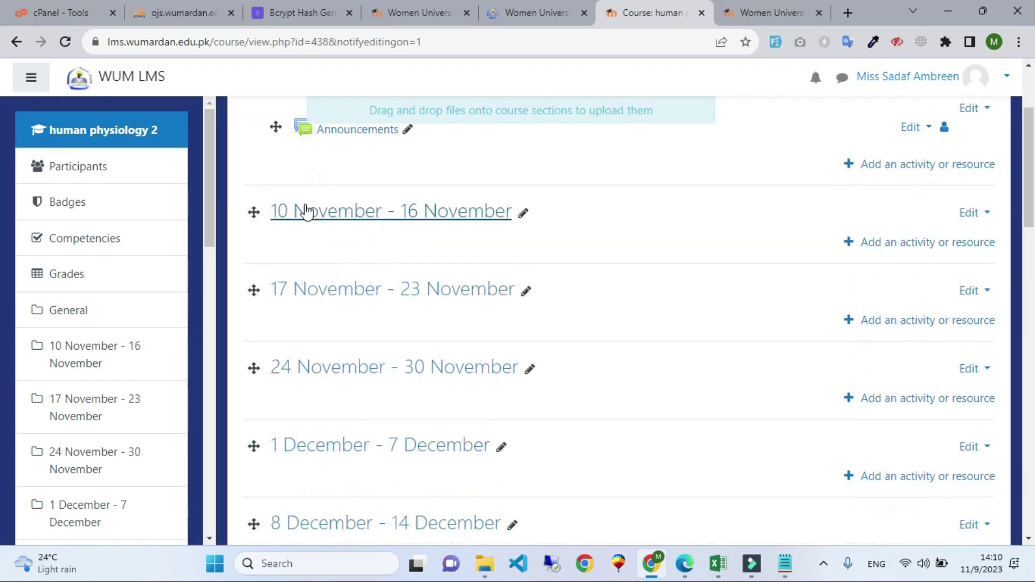
pyautogui.scroll(3, 307, 212)
pyautogui.scroll(-1, 137, 253)
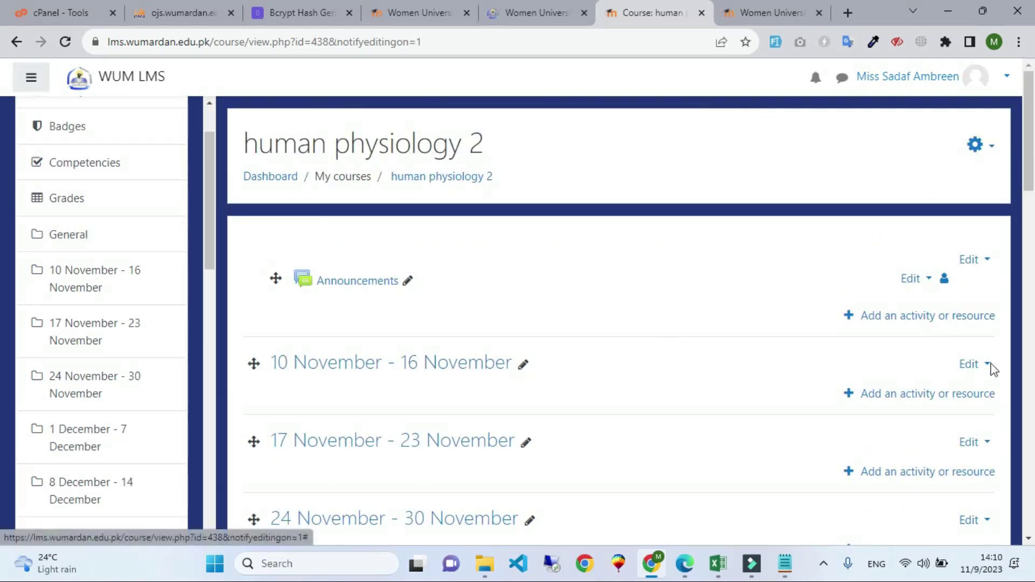
pyautogui.click(975, 372)
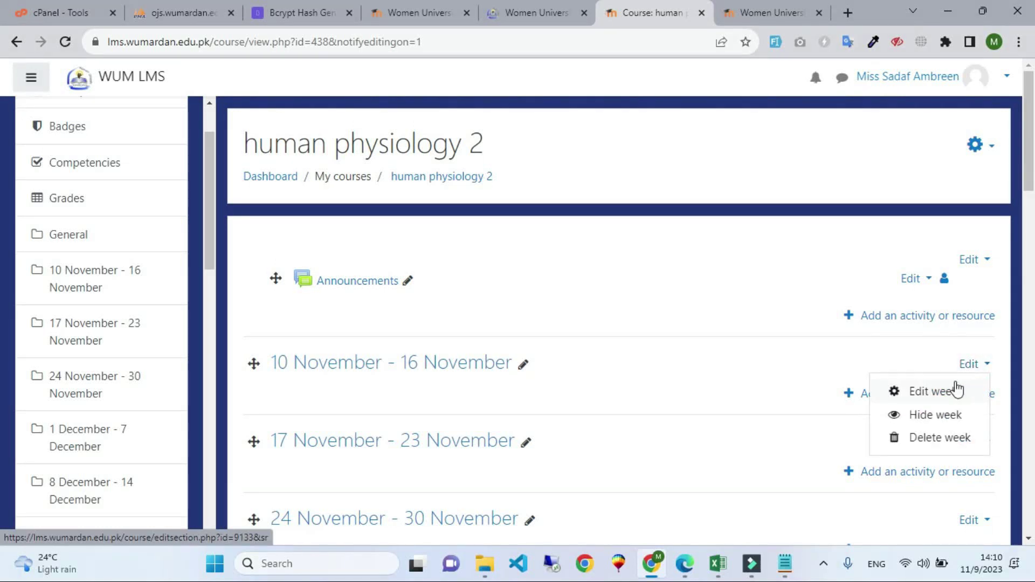
pyautogui.click(937, 392)
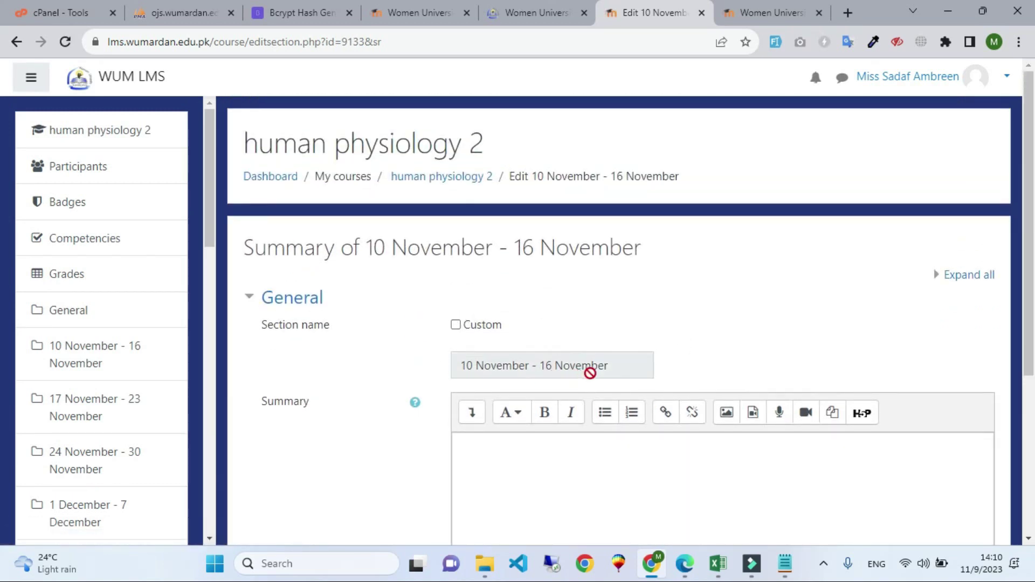
# Give the week the custom section name "November 10 Friday" and save the changes.
pyautogui.scroll(-5, 601, 374)
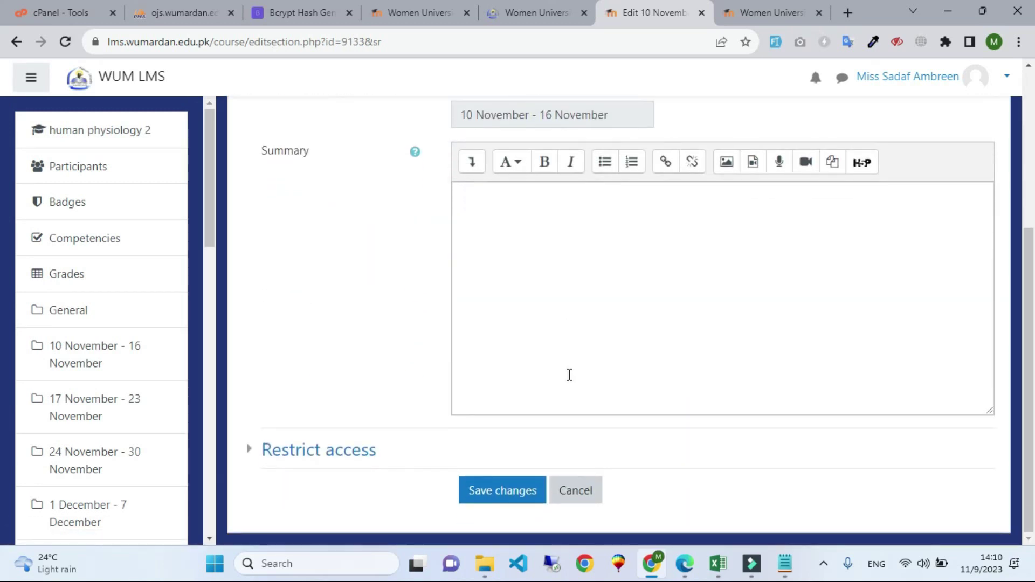
pyautogui.click(530, 248)
pyautogui.scroll(5, 749, 309)
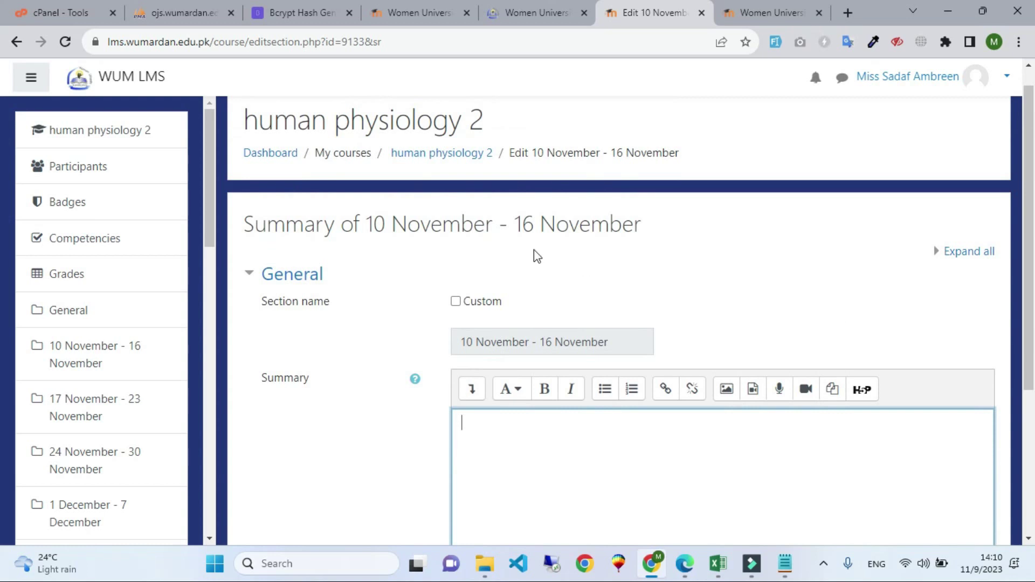
pyautogui.click(456, 300)
pyautogui.click(522, 337)
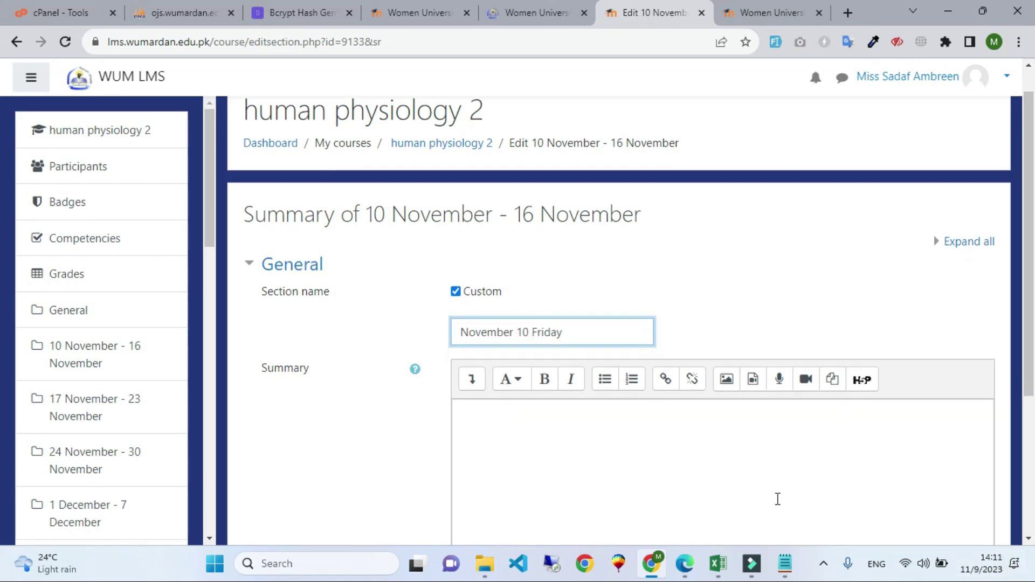
pyautogui.scroll(-4, 776, 496)
pyautogui.click(492, 499)
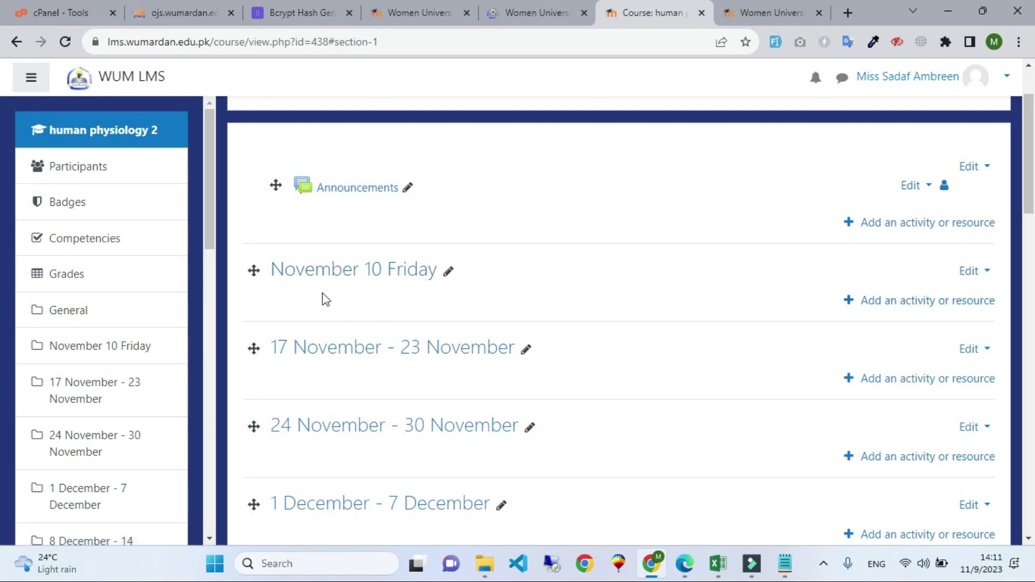
# Look through the available activities and resources for the November 10 Friday section and add a File resource.
pyautogui.click(896, 303)
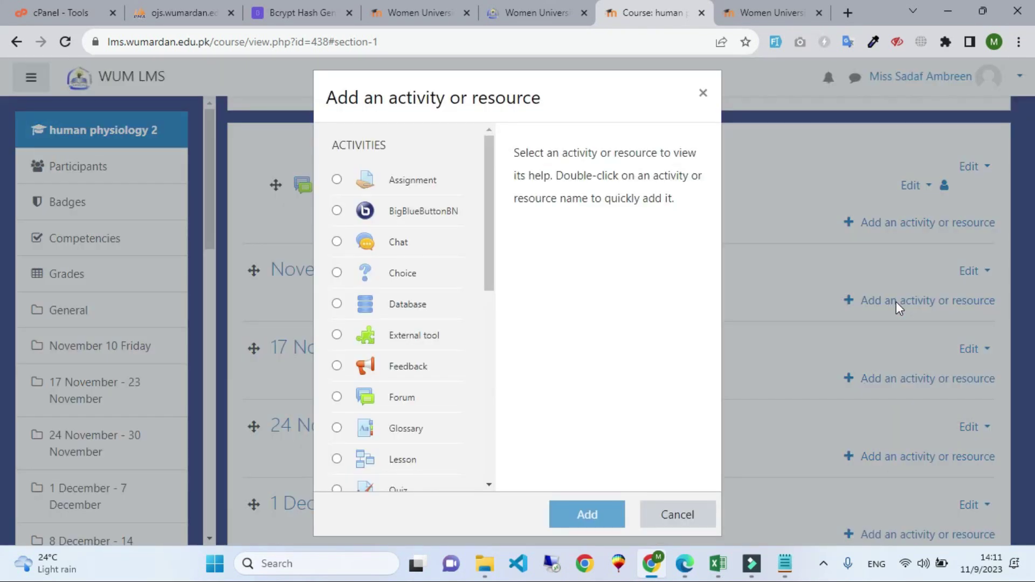
pyautogui.scroll(-1, 439, 230)
pyautogui.scroll(1, 447, 259)
pyautogui.scroll(-3, 430, 263)
pyautogui.scroll(-5, 442, 266)
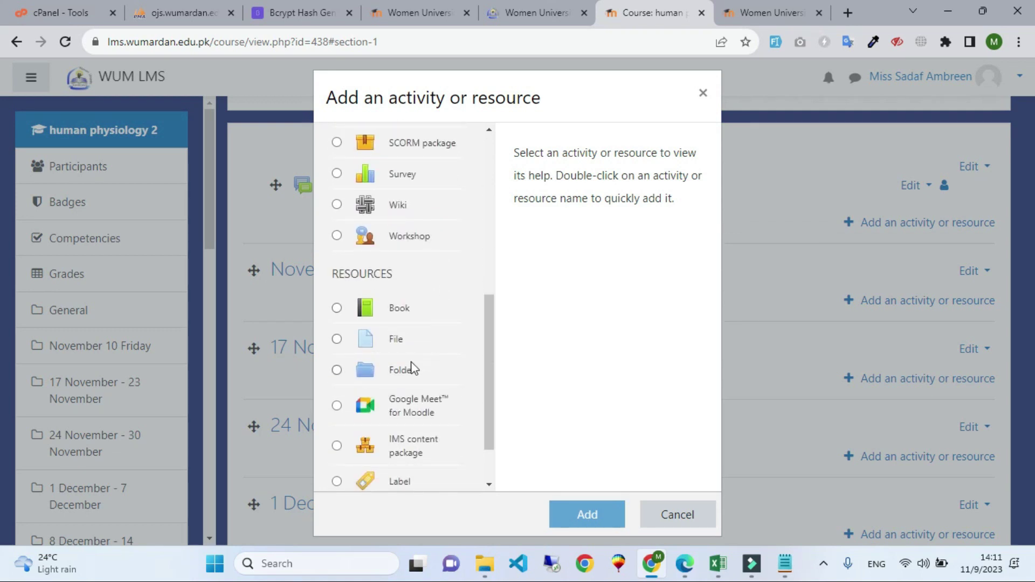
pyautogui.scroll(-1, 464, 341)
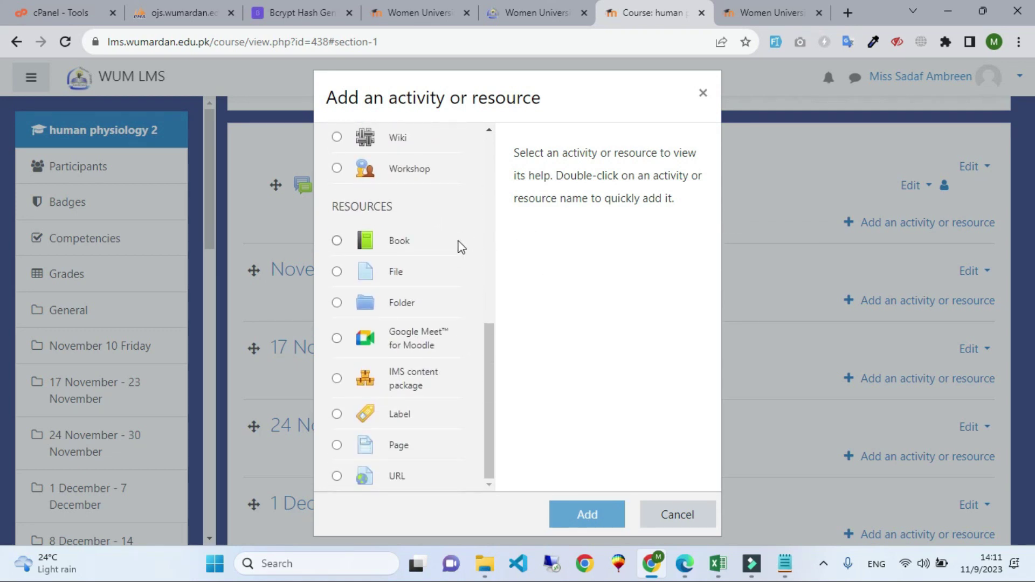
pyautogui.scroll(1, 493, 305)
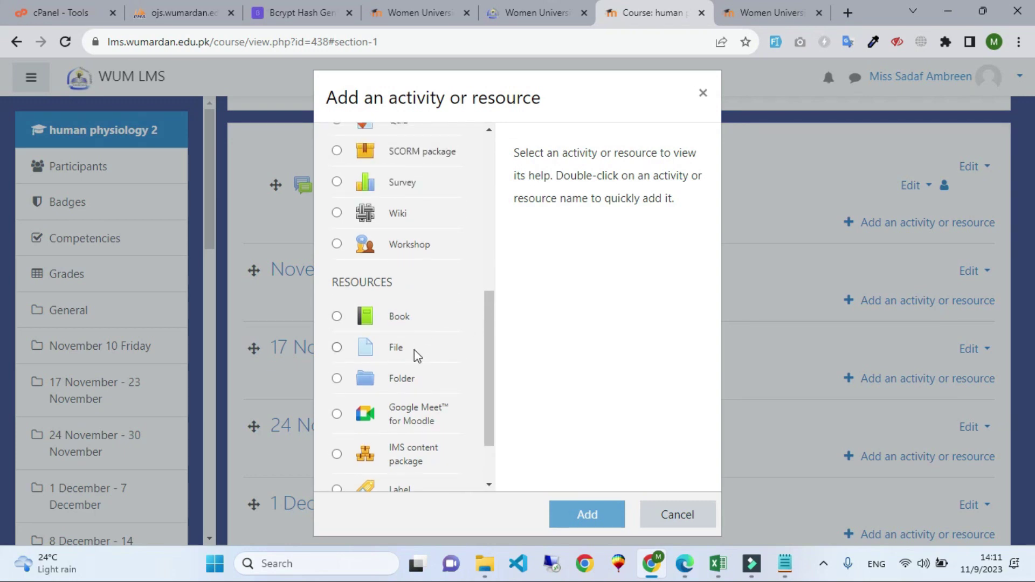
pyautogui.scroll(-1, 410, 393)
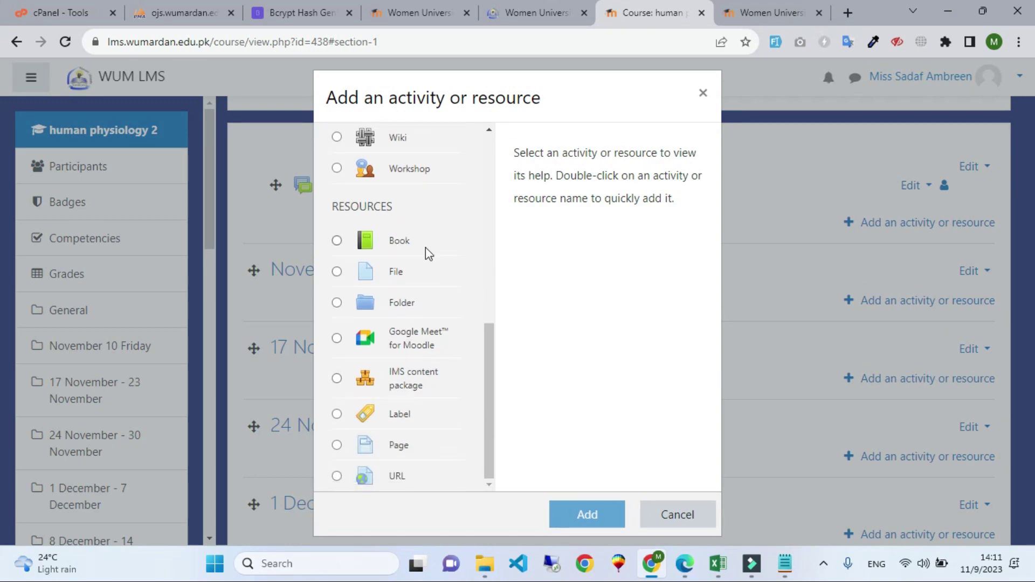
pyautogui.click(404, 273)
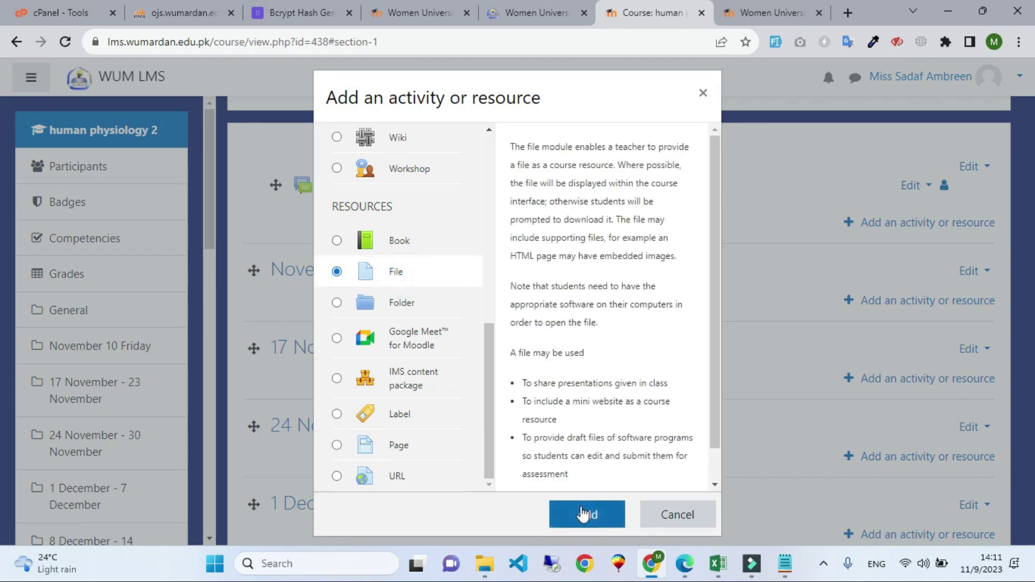
pyautogui.click(582, 515)
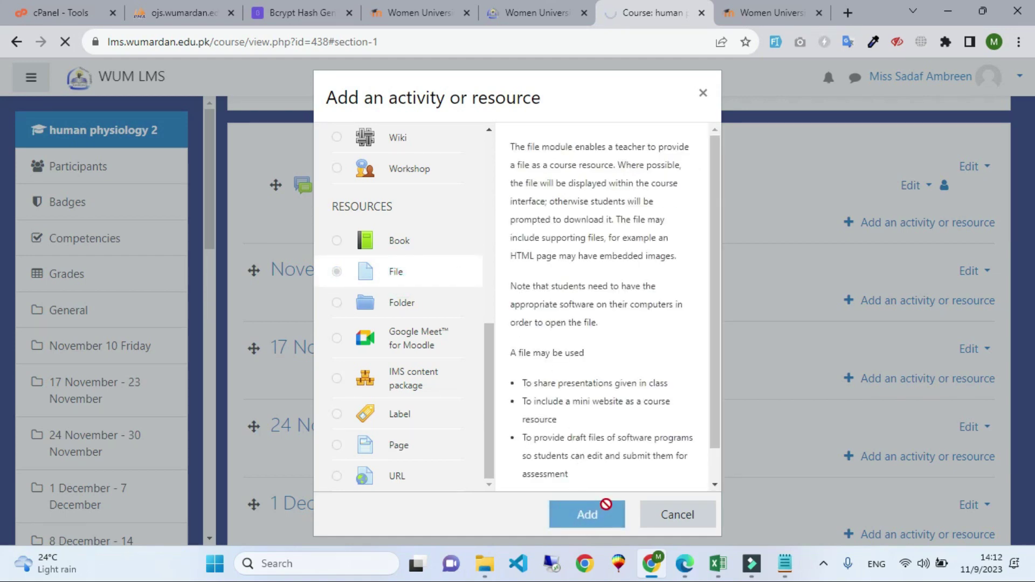
# Name the file resource "Notes about Friday Class" and enter "description" as its description.
pyautogui.scroll(-3, 602, 267)
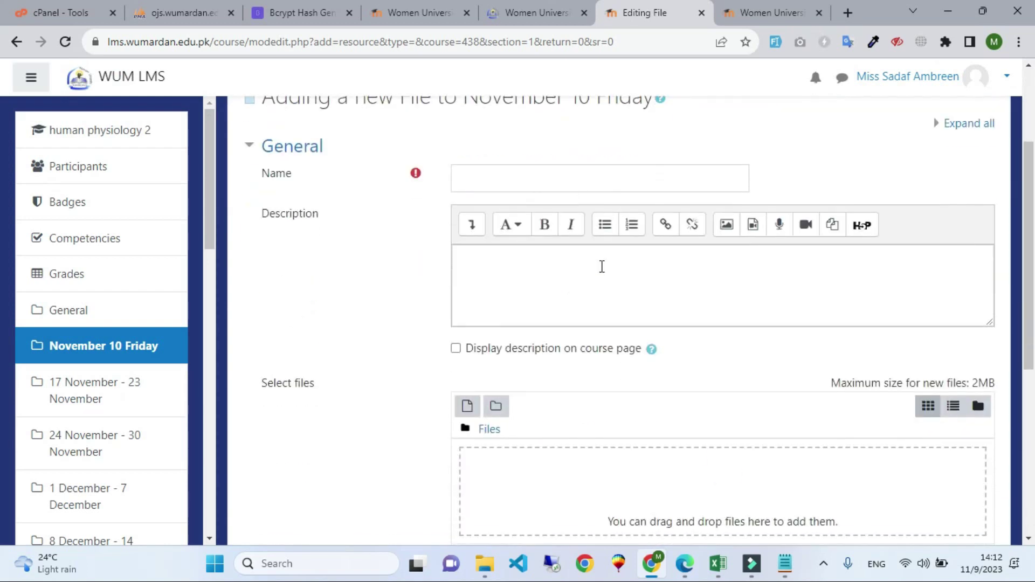
pyautogui.click(573, 178)
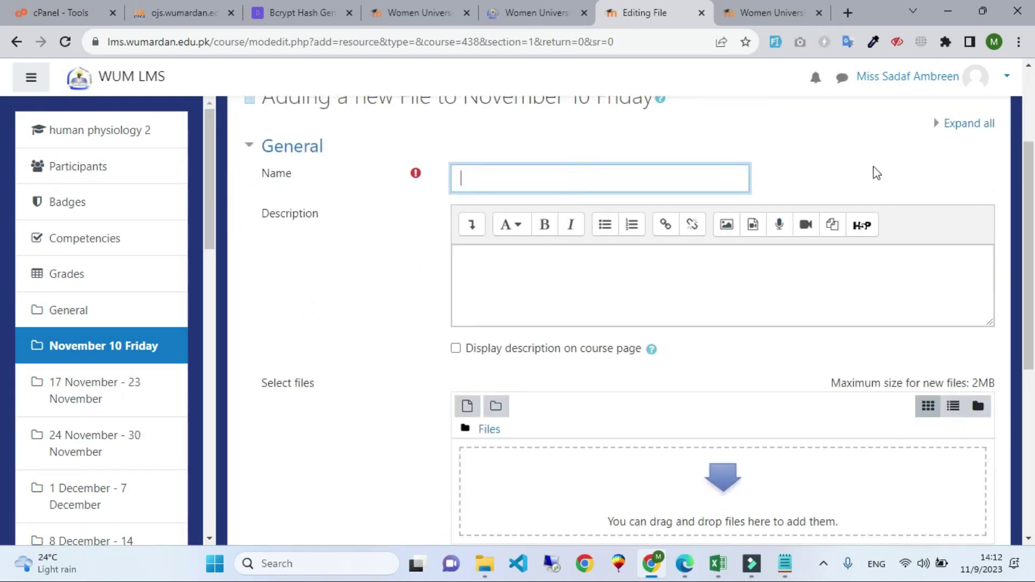
pyautogui.write('Note')
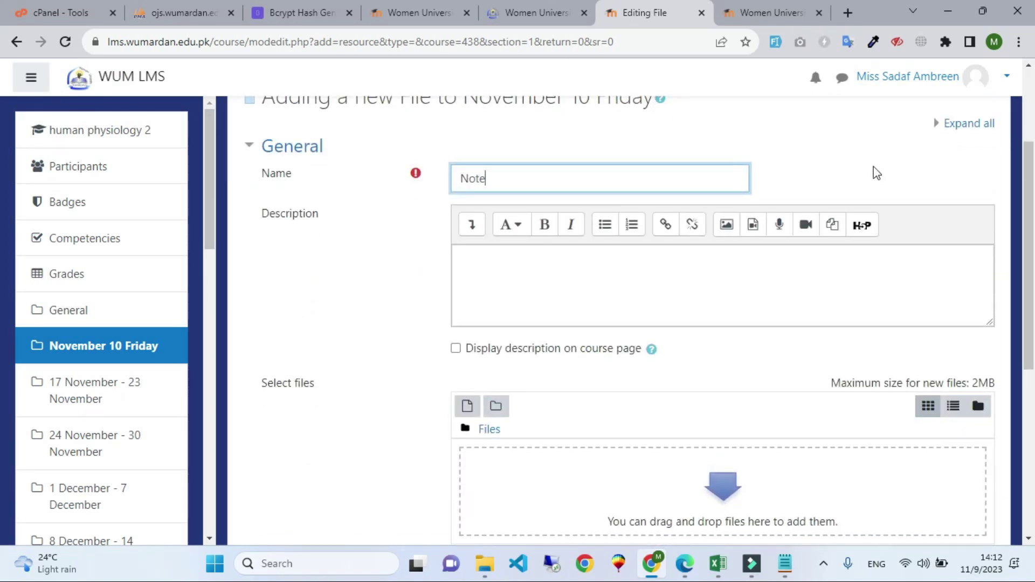
pyautogui.write('s about ')
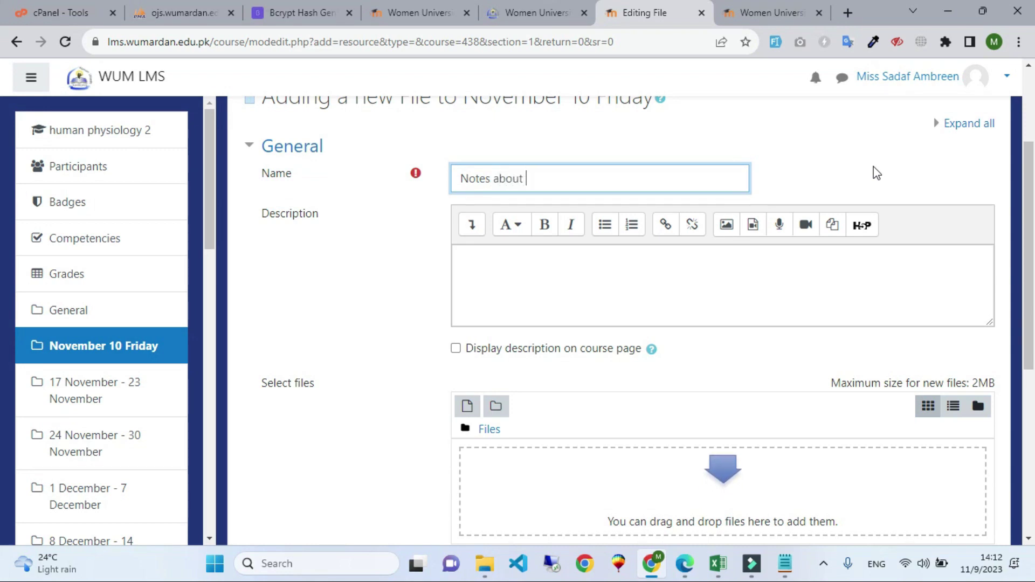
pyautogui.write('Friday Class')
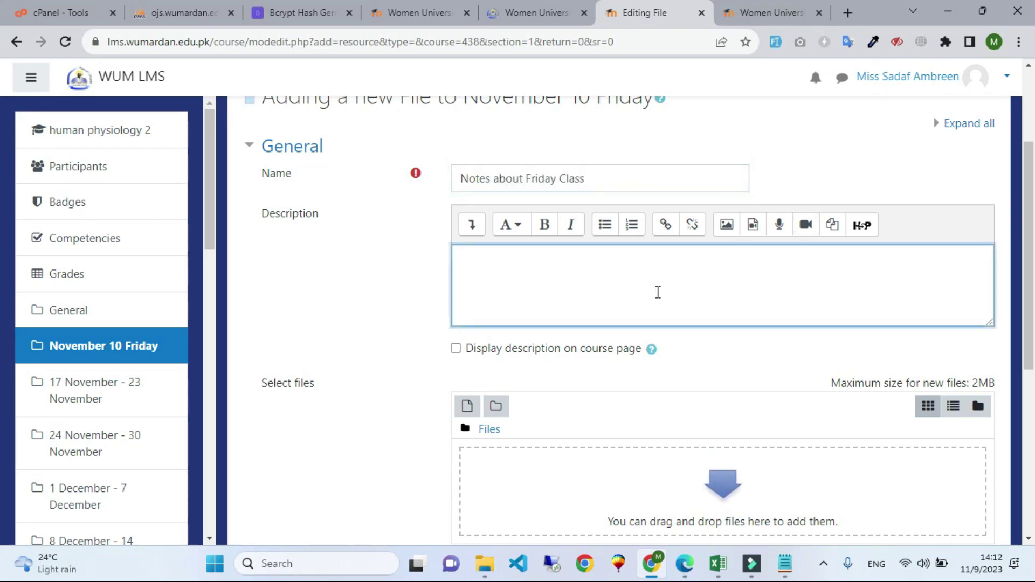
pyautogui.click(764, 293)
pyautogui.write('escription')
# Upload the faculty information HND CSV file, saved as "today notes", and save the resource, returning to the course.
pyautogui.scroll(-1, 714, 442)
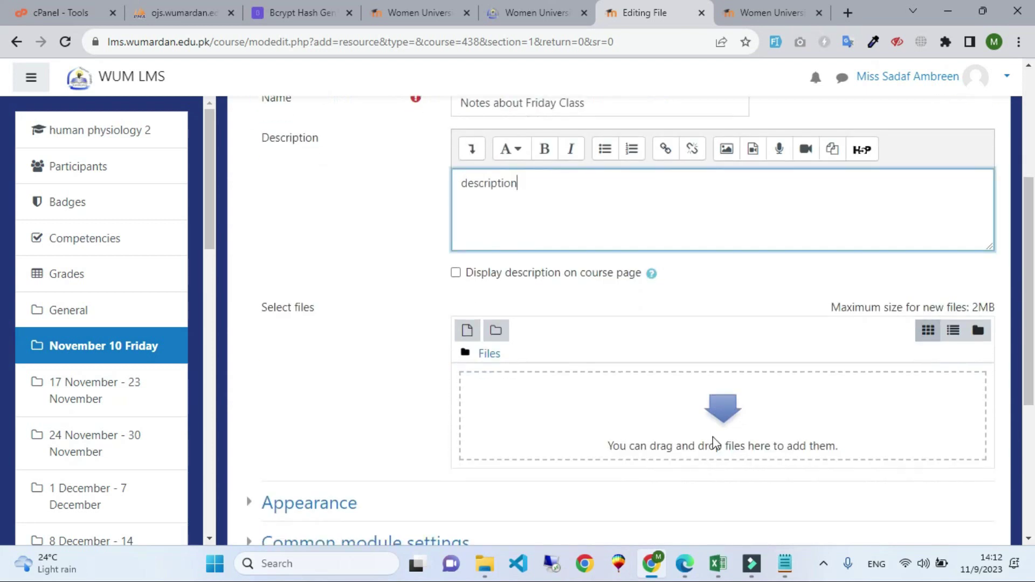
pyautogui.click(710, 417)
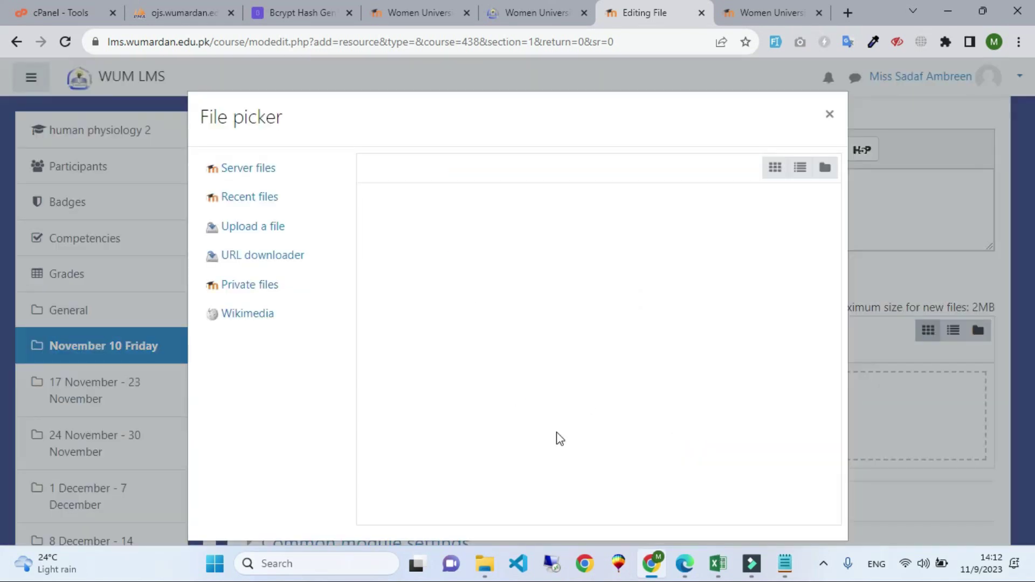
pyautogui.moveTo(249, 233); pyautogui.dragTo(291, 229)
pyautogui.click(274, 229)
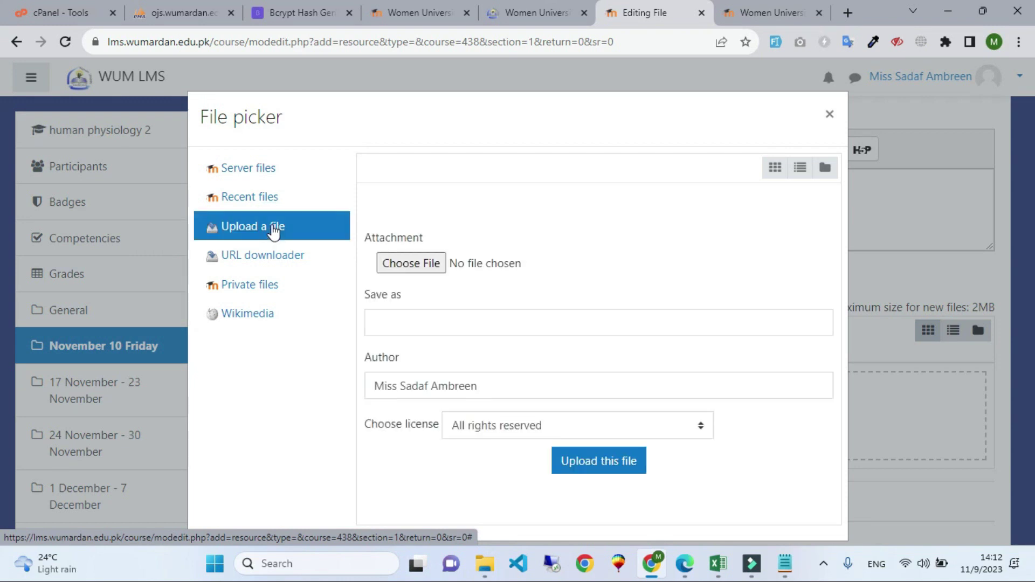
pyautogui.click(446, 263)
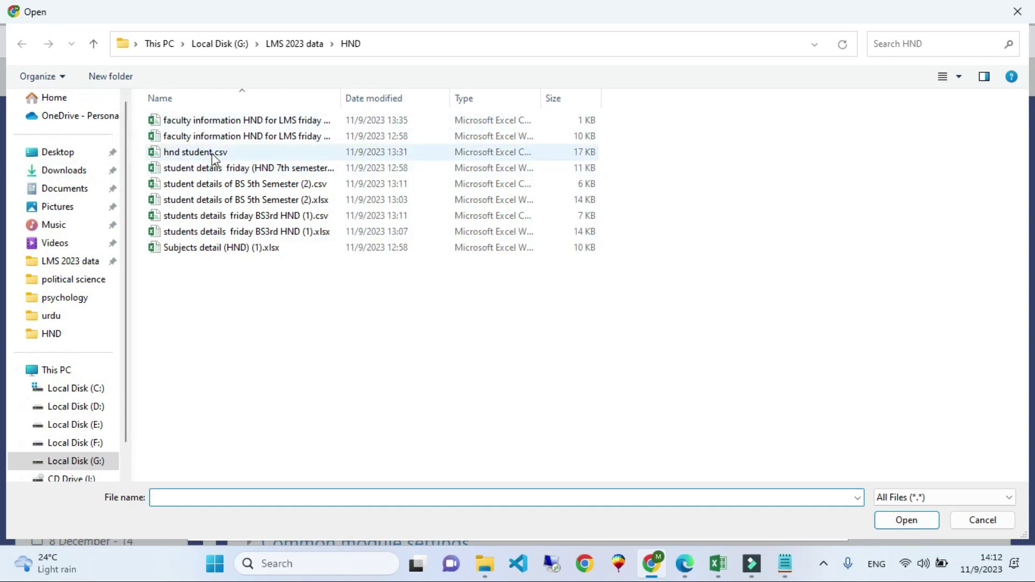
pyautogui.click(218, 120)
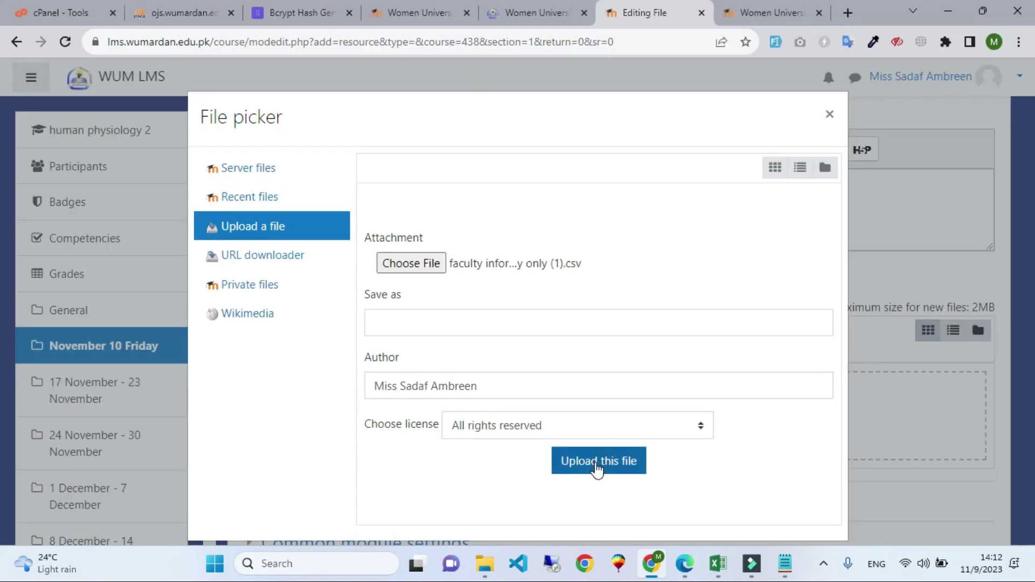
pyautogui.click(480, 321)
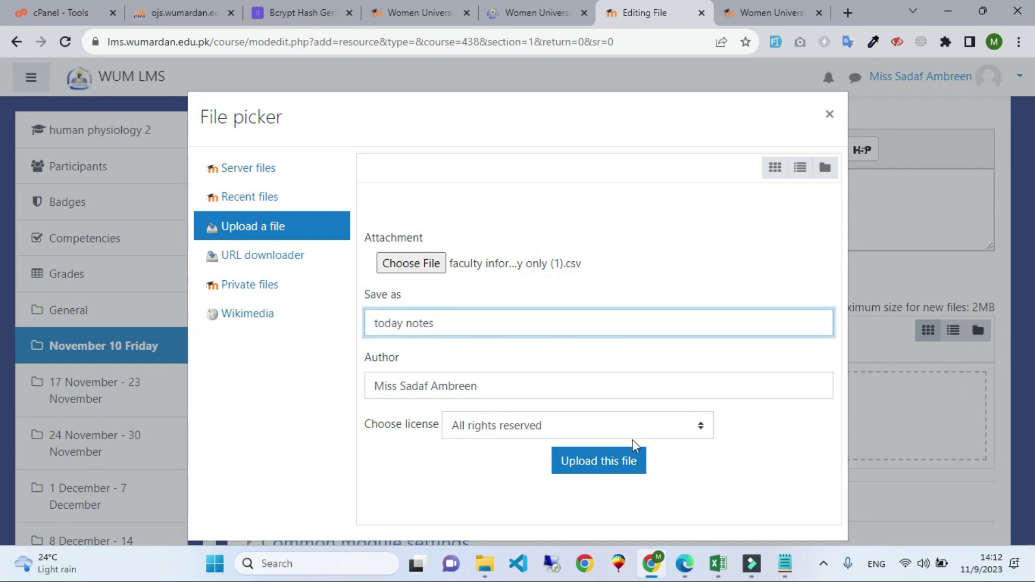
pyautogui.click(625, 459)
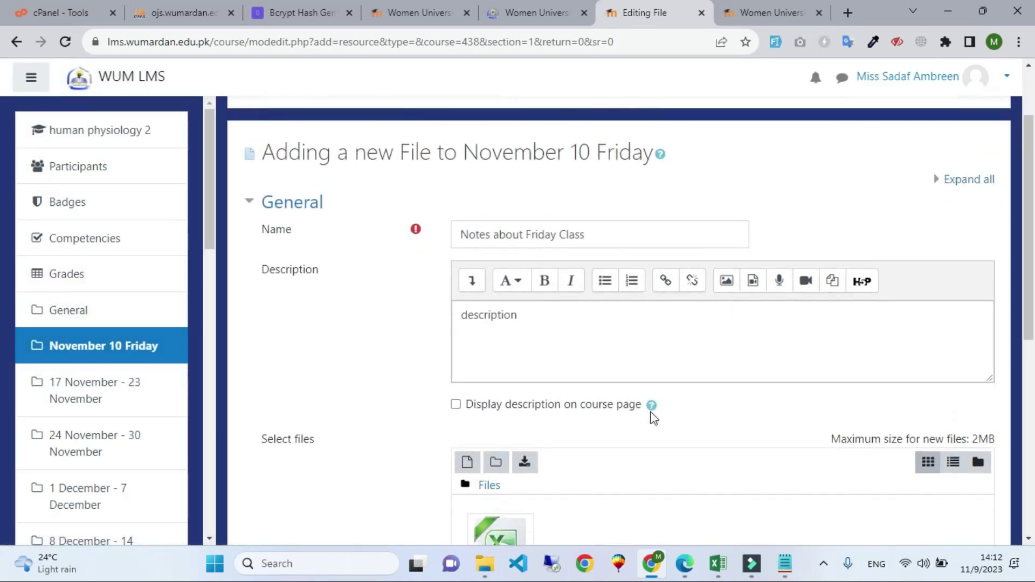
pyautogui.scroll(-7, 652, 418)
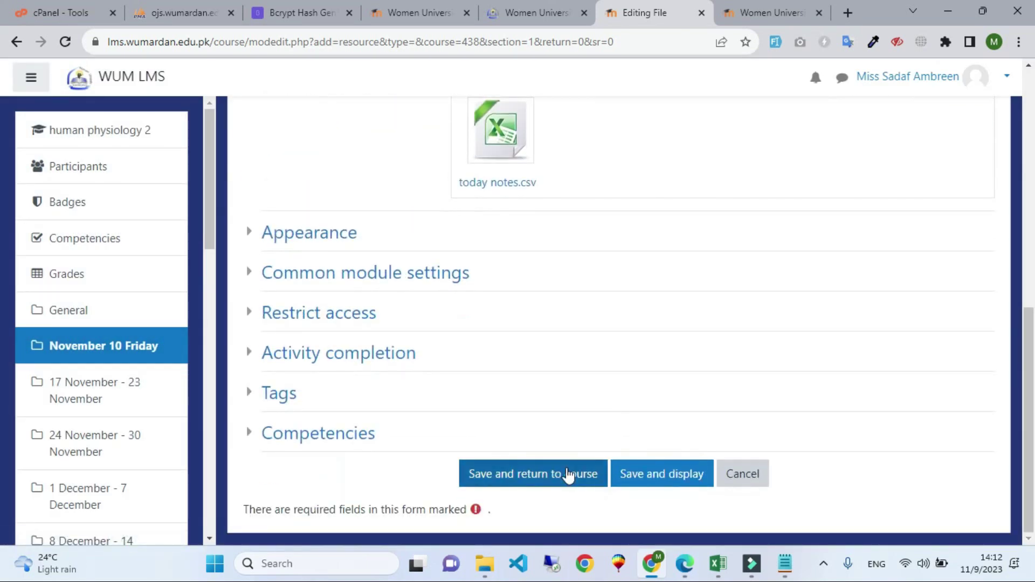
pyautogui.click(568, 476)
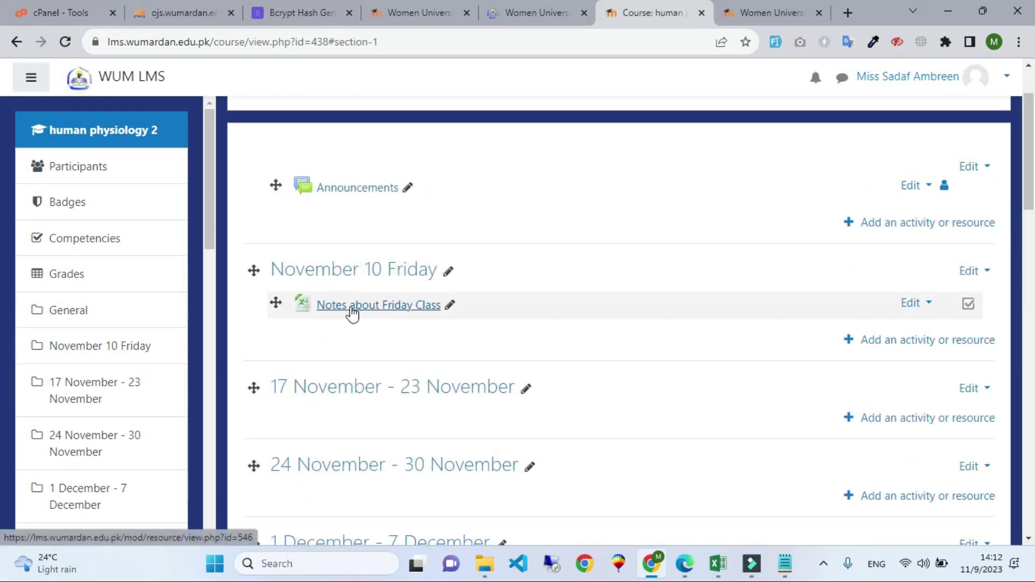
# Add a Google Meet for Moodle resource to the November 10 Friday section.
pyautogui.click(863, 351)
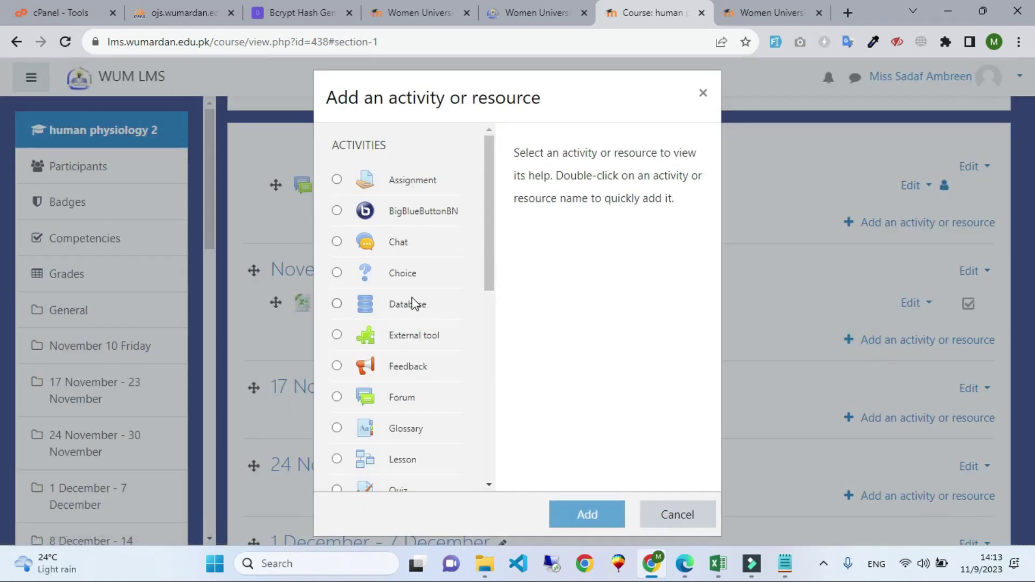
pyautogui.scroll(-8, 432, 405)
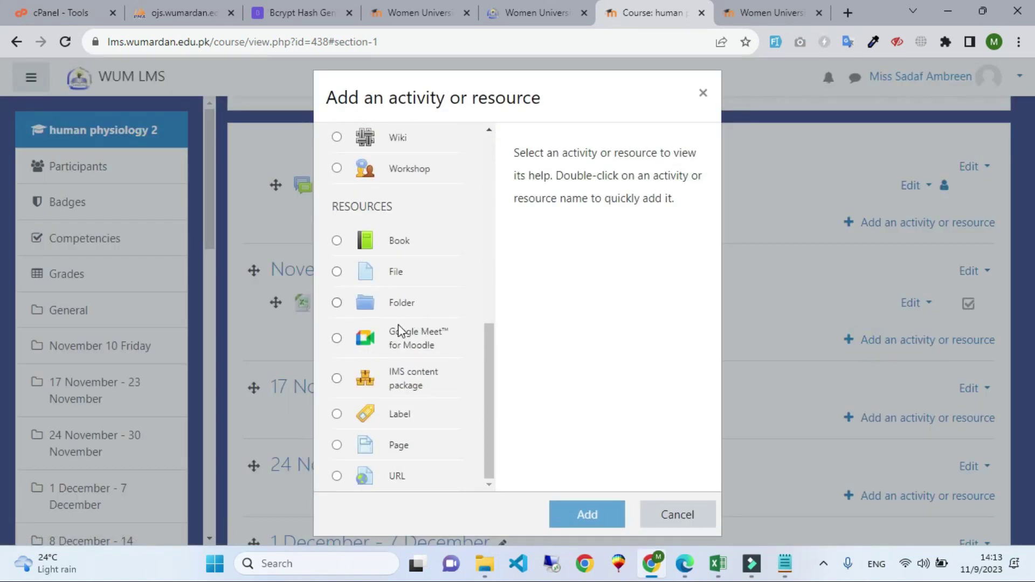
pyautogui.click(370, 348)
pyautogui.click(608, 515)
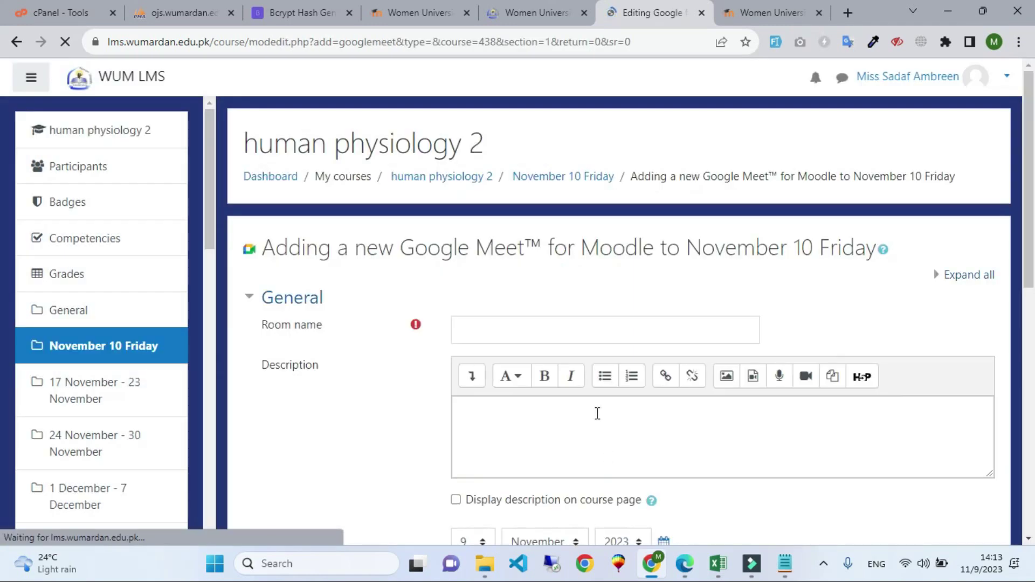
# Set the meeting's room name to "Onlin class" and enter "Description" as its description.
pyautogui.click(578, 339)
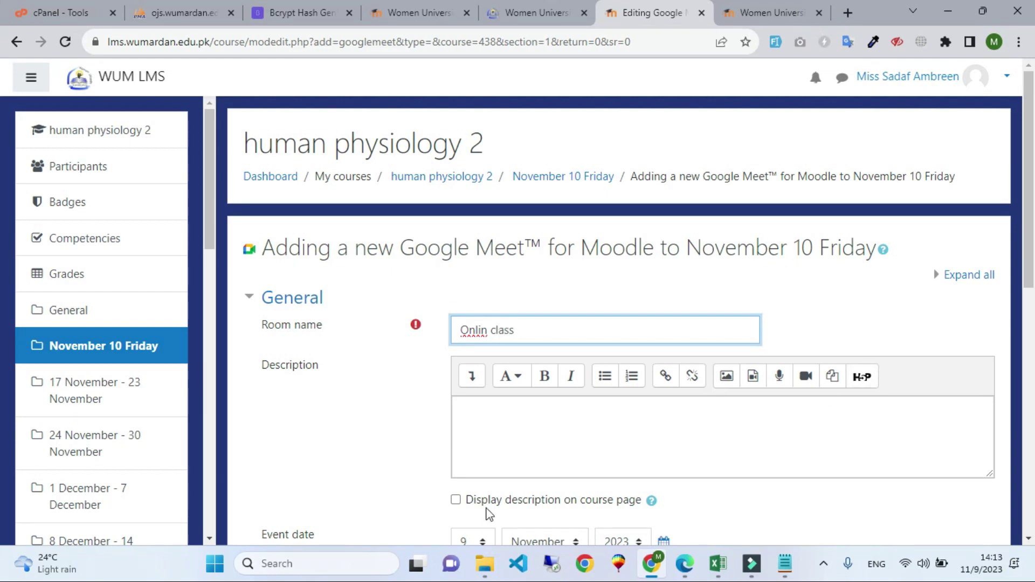
pyautogui.scroll(-3, 635, 330)
pyautogui.click(617, 289)
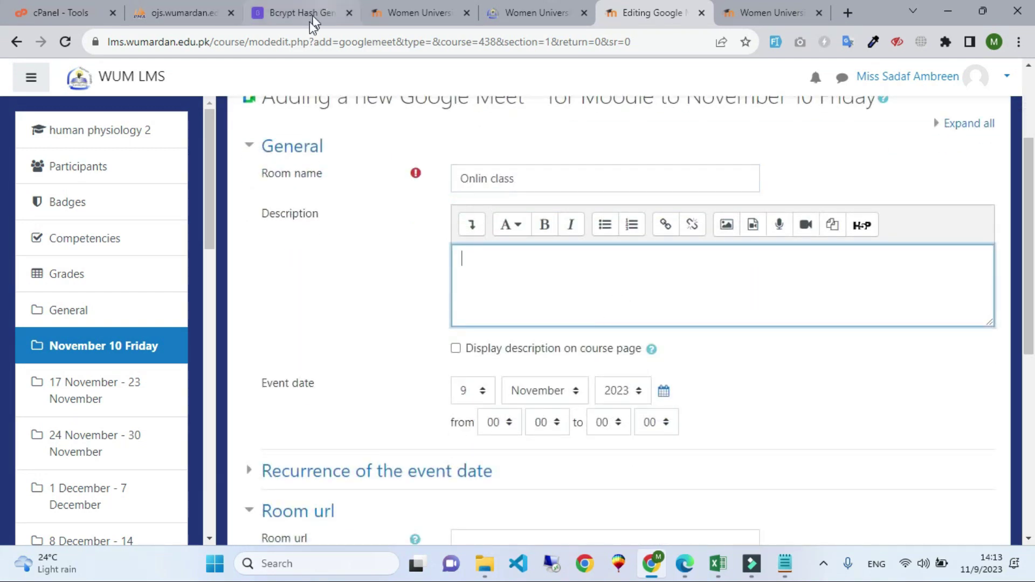
pyautogui.write('Description')
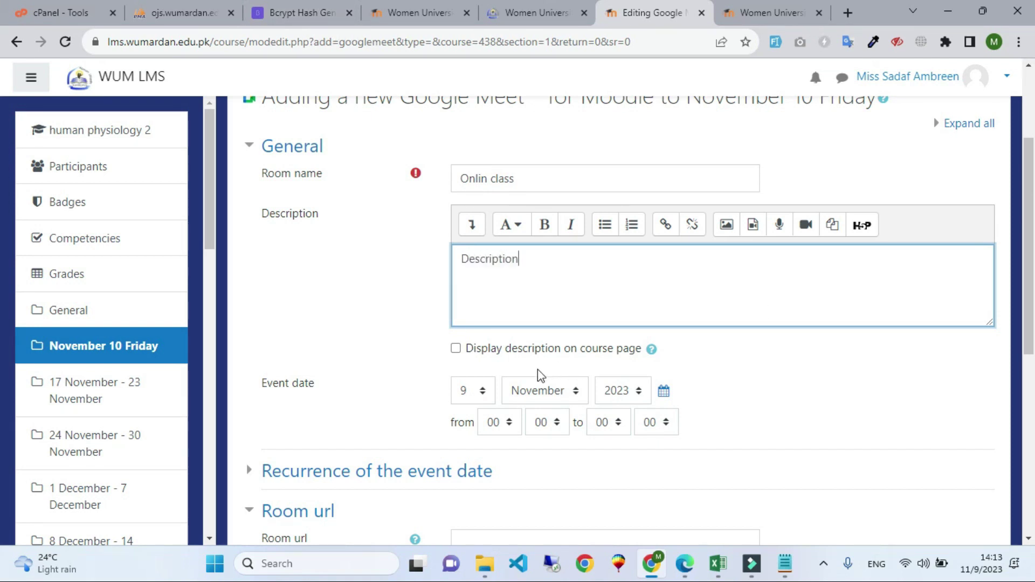
# Set the meeting's event date to 10 November 2023 with a start time of 10:00.
pyautogui.click(475, 380)
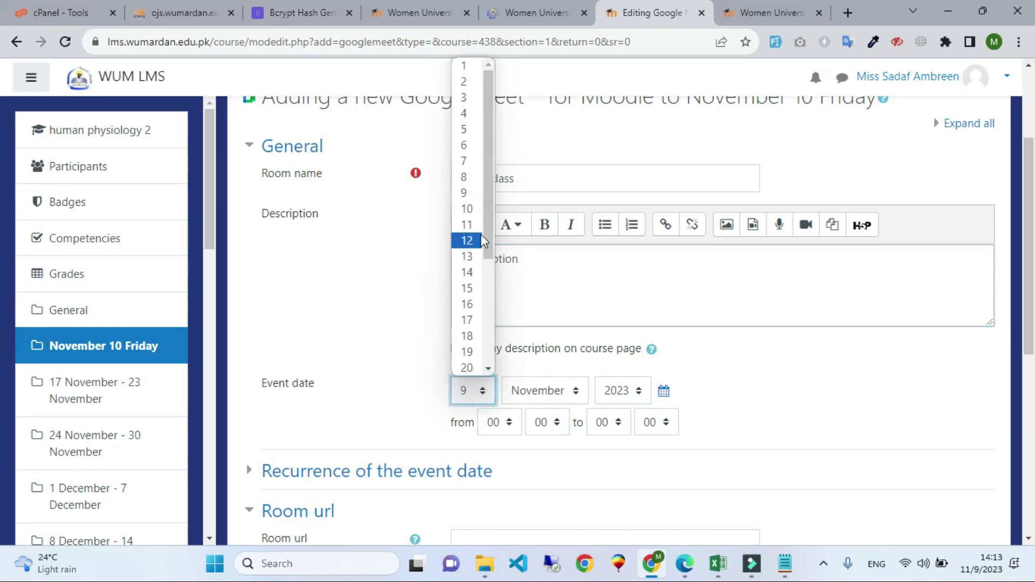
pyautogui.click(466, 209)
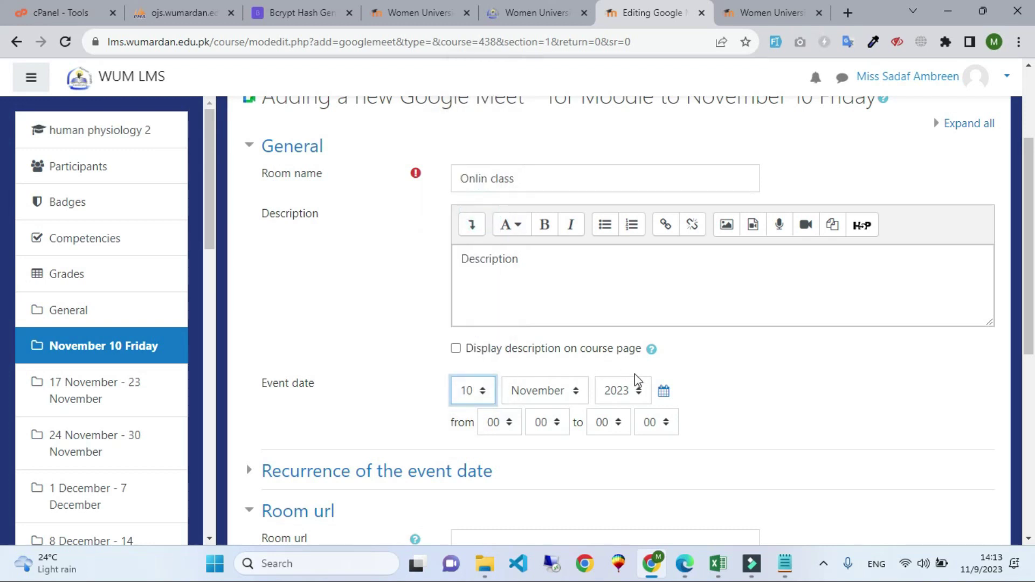
pyautogui.click(509, 424)
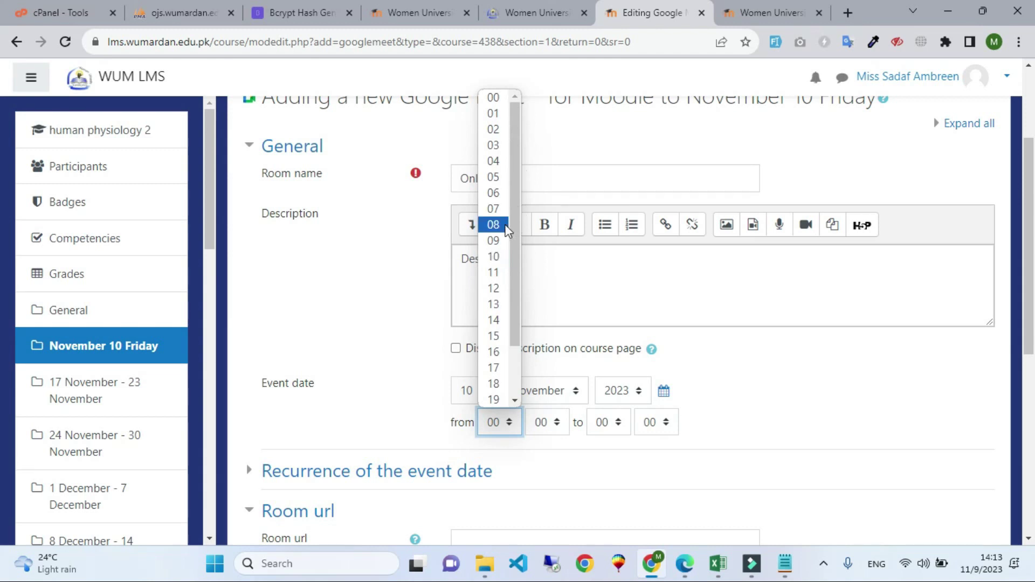
pyautogui.click(500, 256)
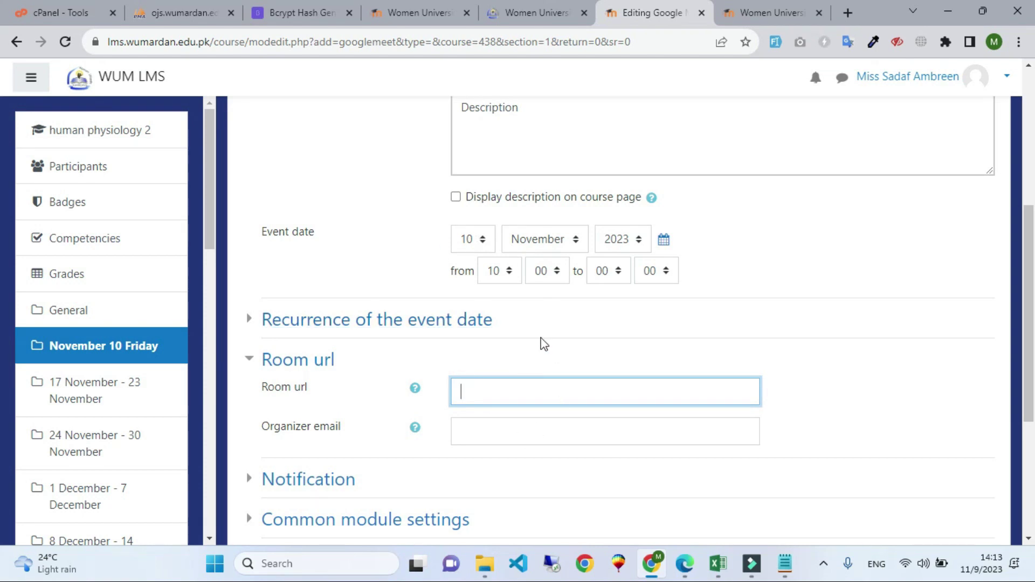
pyautogui.scroll(3, 545, 356)
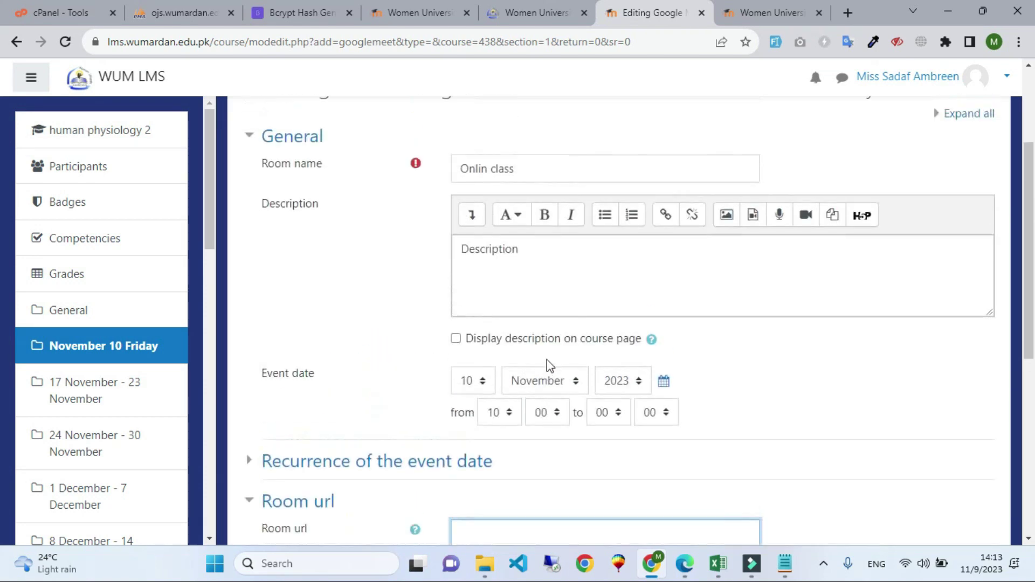
pyautogui.scroll(-2, 673, 315)
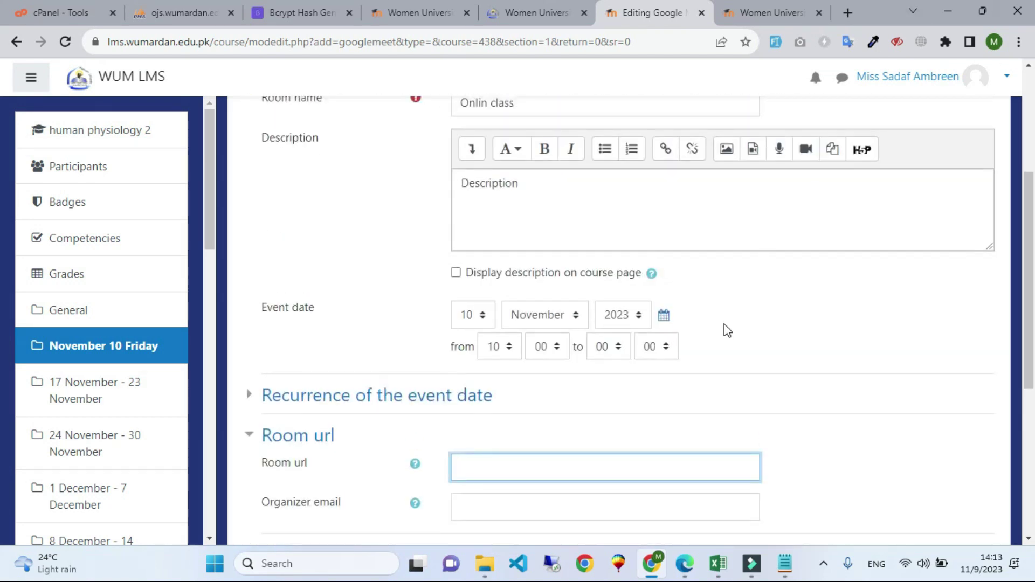
pyautogui.scroll(1, 727, 330)
pyautogui.scroll(-2, 515, 290)
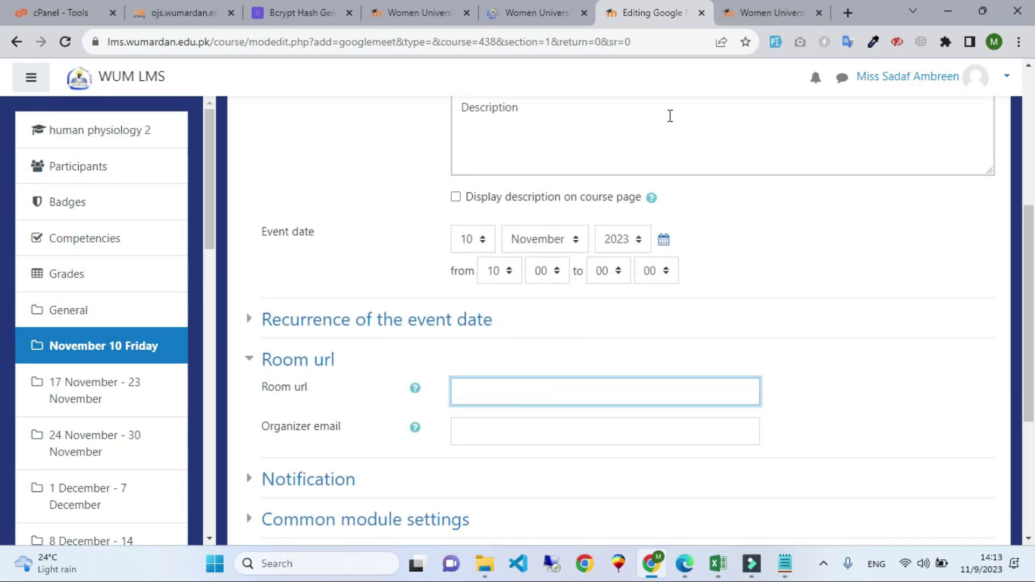
# Close the spare LMS page and open the Google Meet site by searching the web for "google meet".
pyautogui.click(819, 11)
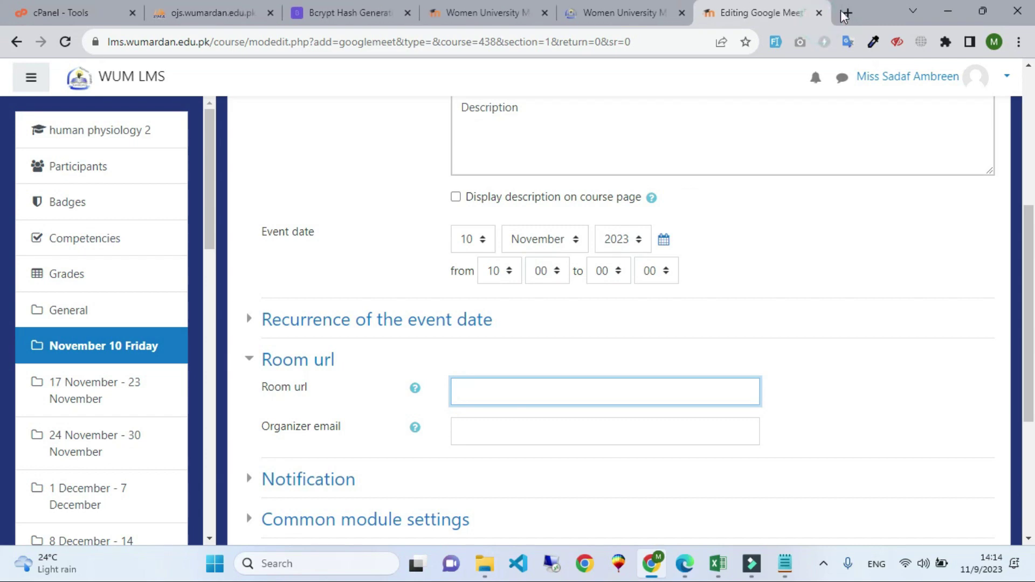
pyautogui.click(845, 13)
pyautogui.write('go')
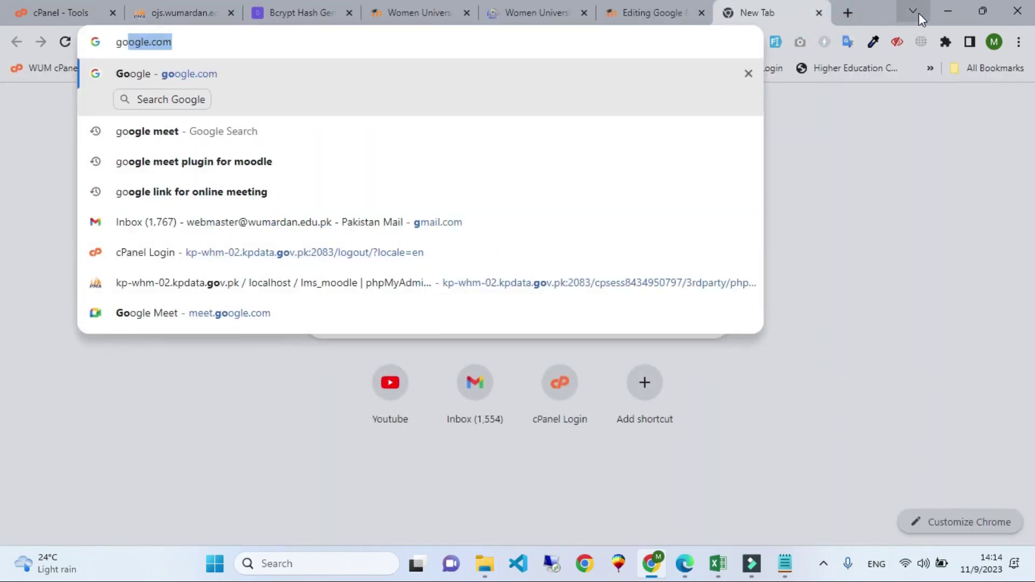
pyautogui.write('ogle meet')
pyautogui.press('Return')
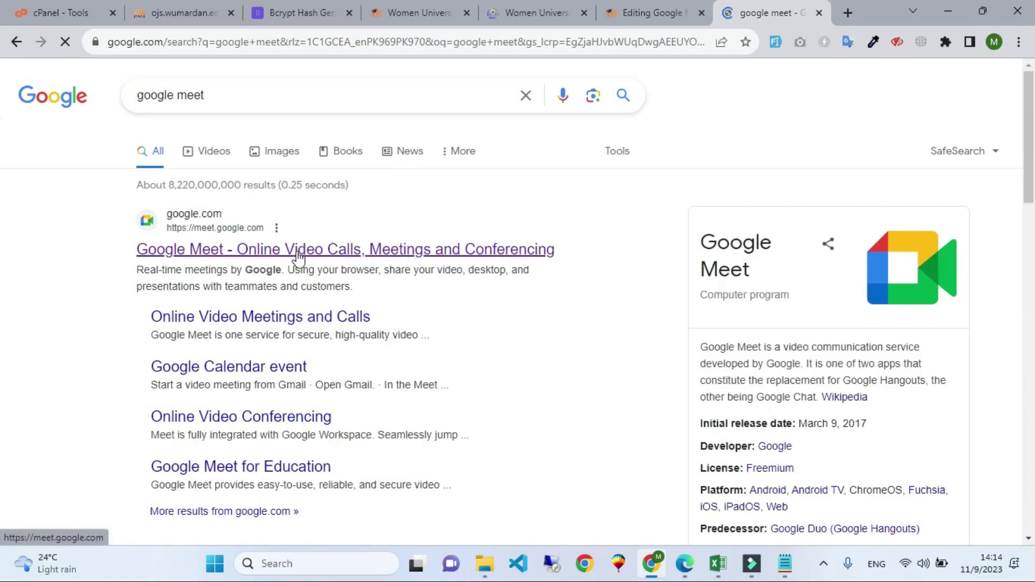
pyautogui.click(539, 257)
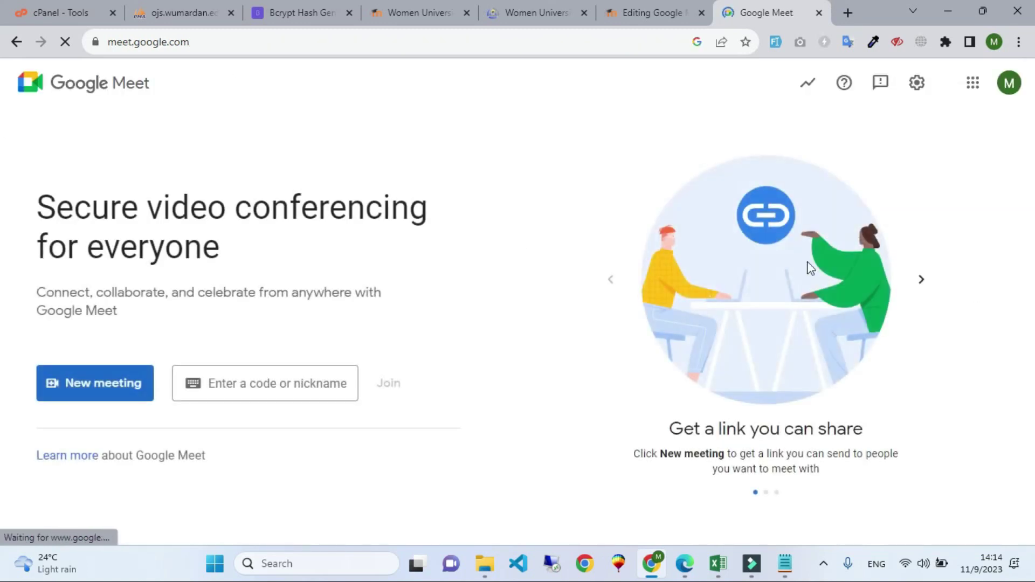
# Create a Google Meet meeting for later and copy its joining info.
pyautogui.click(108, 384)
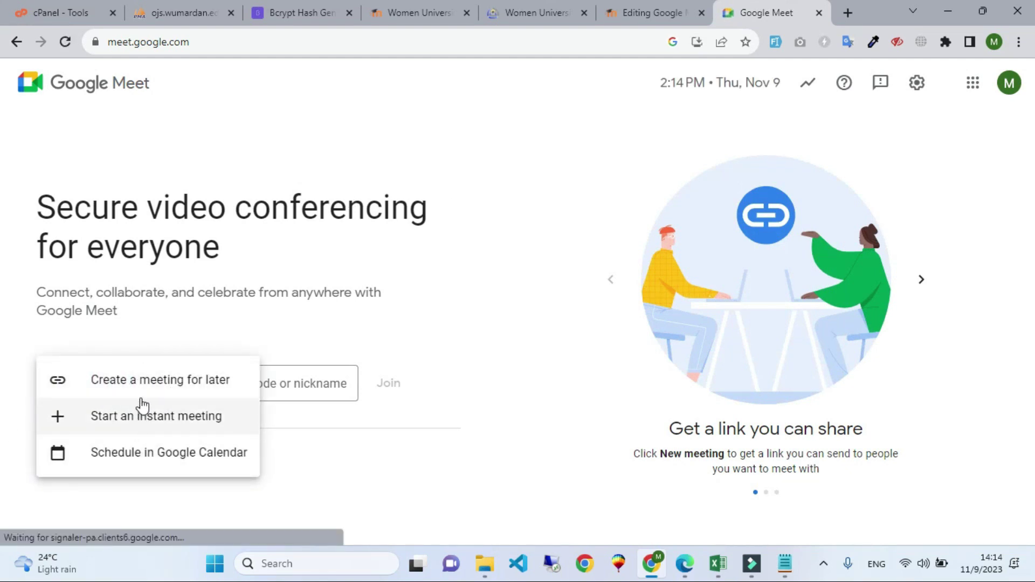
pyautogui.click(143, 392)
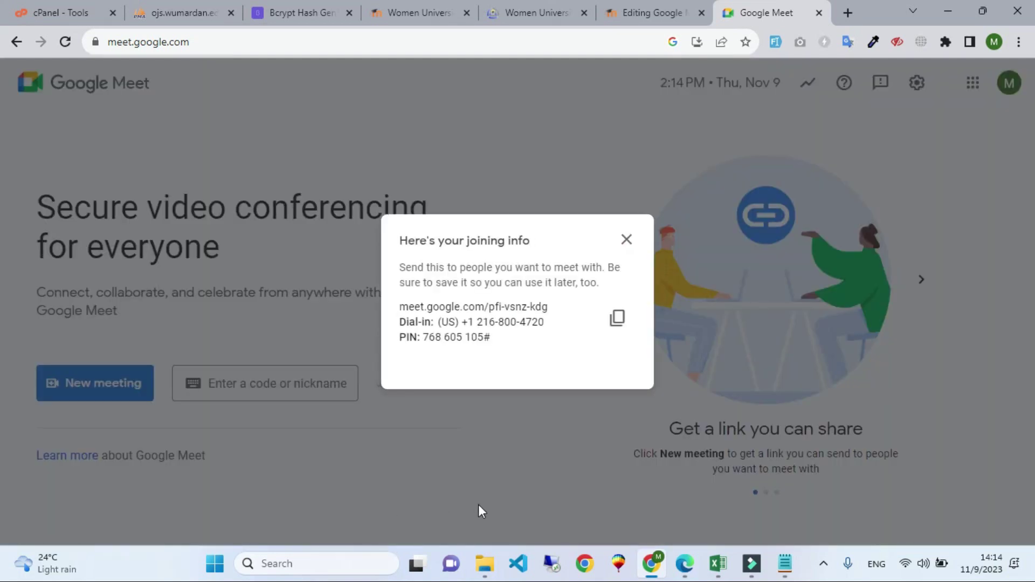
pyautogui.click(616, 318)
# Open Notepad, paste the joining info with its link and meeting PIN, and copy only the meeting link.
pyautogui.click(289, 563)
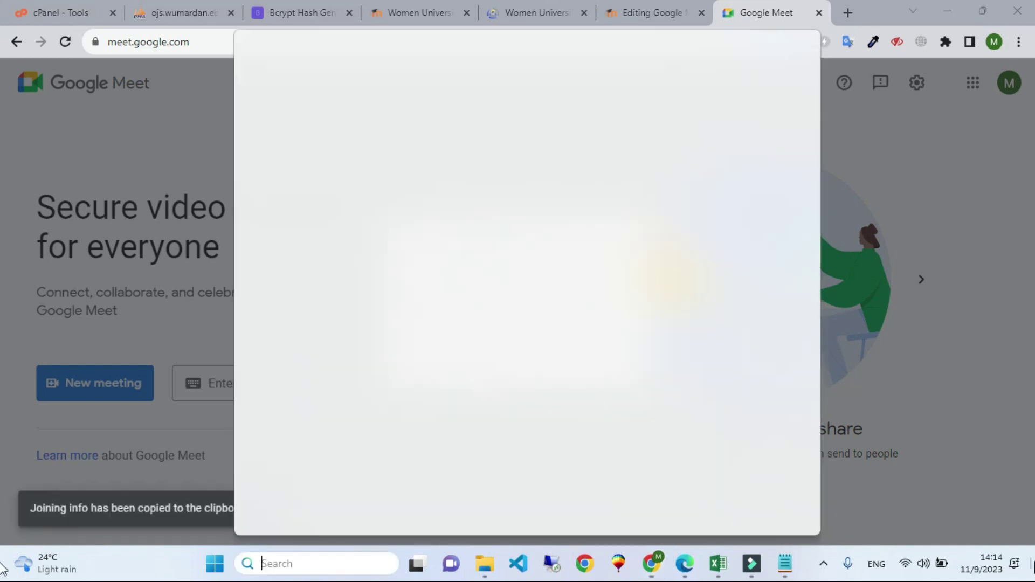
pyautogui.write('not')
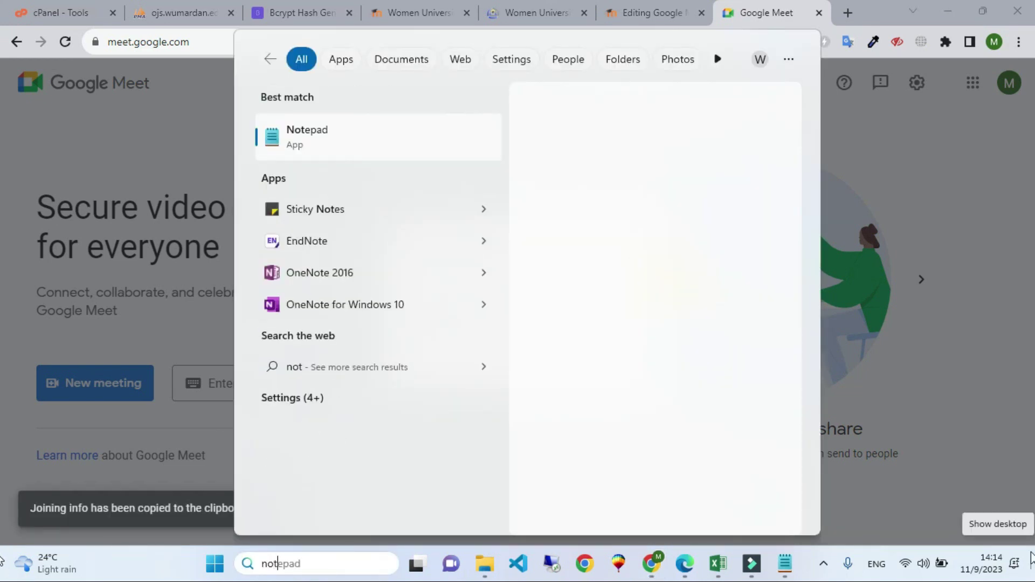
pyautogui.click(440, 137)
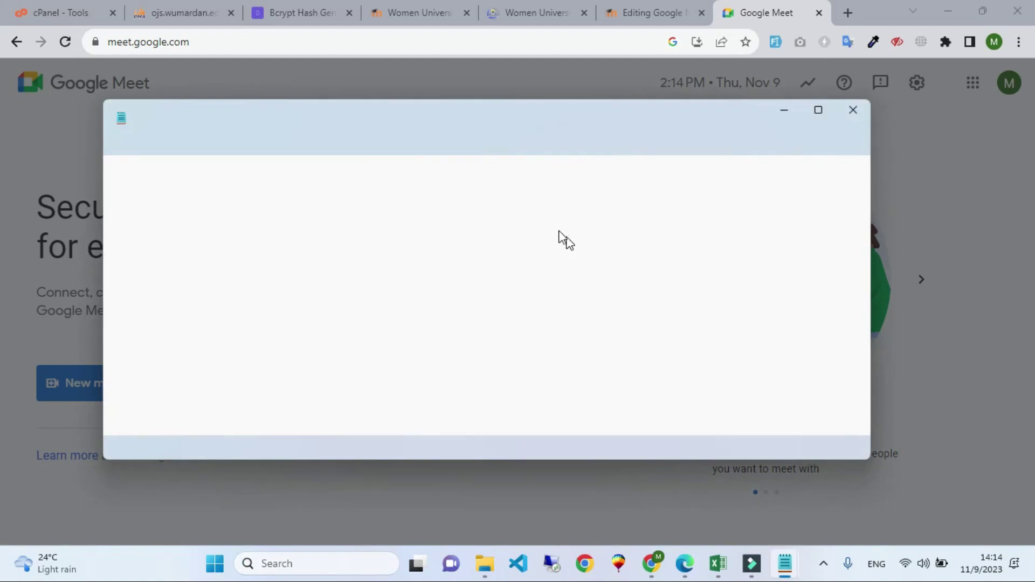
pyautogui.click(536, 219)
pyautogui.hotkey('ctrl', 'v')
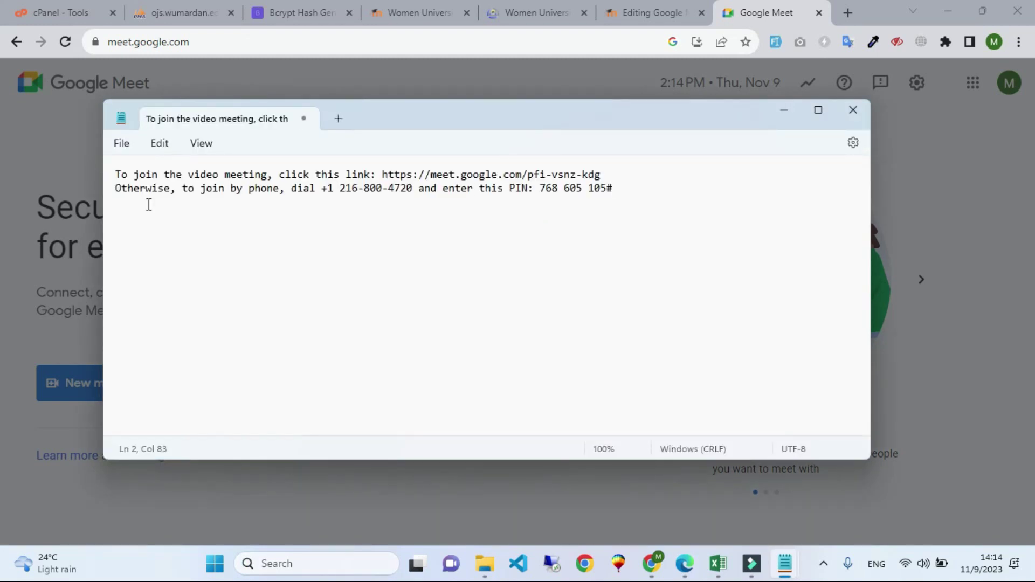
pyautogui.moveTo(382, 171); pyautogui.dragTo(592, 170)
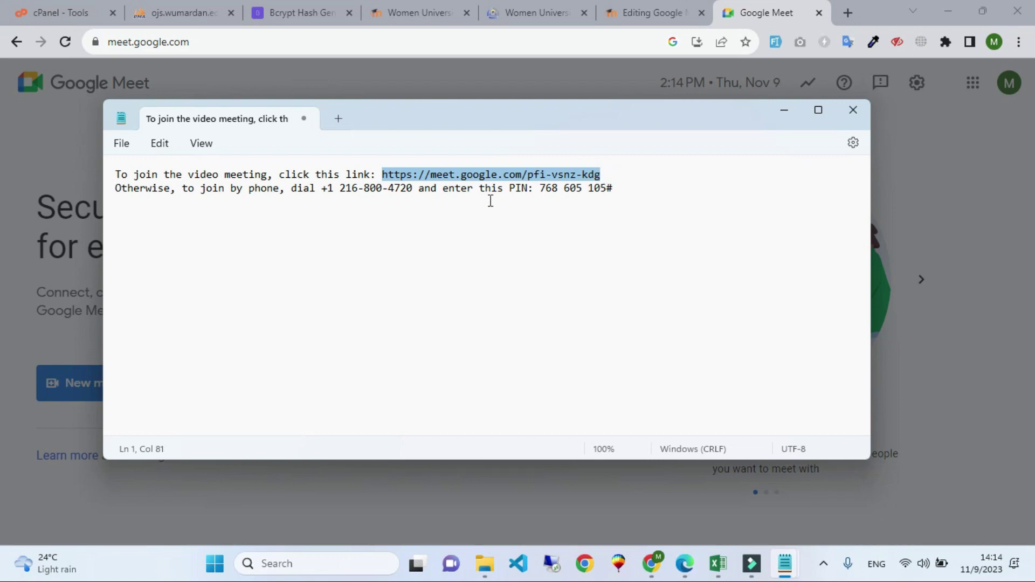
# Return to the LMS form and enter the copied Google Meet link as the room URL.
pyautogui.click(634, 12)
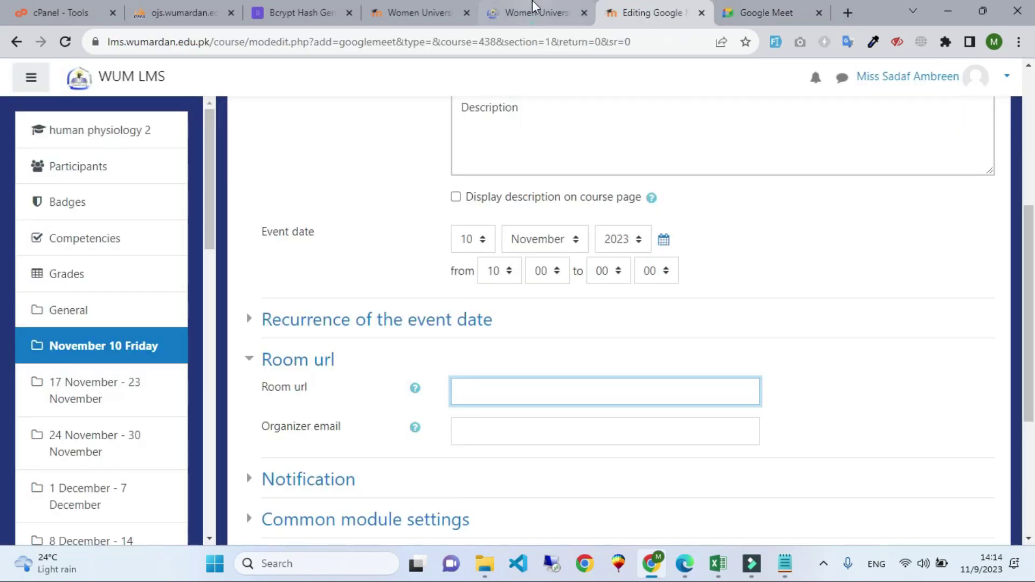
pyautogui.click(532, 11)
pyautogui.click(645, 13)
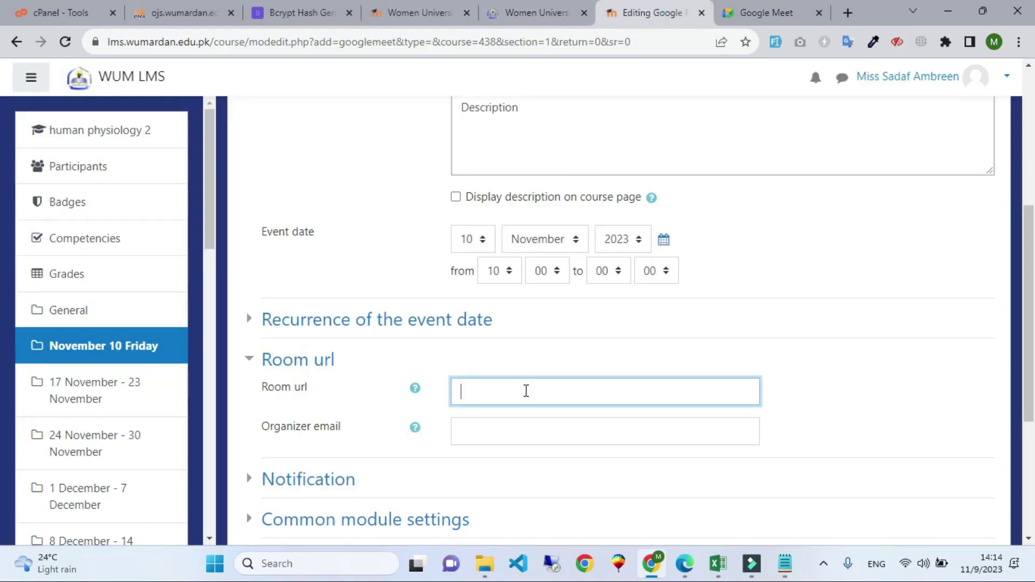
pyautogui.hotkey('ctrl', 'v')
# Fill in the organizer's e-mail with the saved webmaster address suggestion.
pyautogui.click(535, 444)
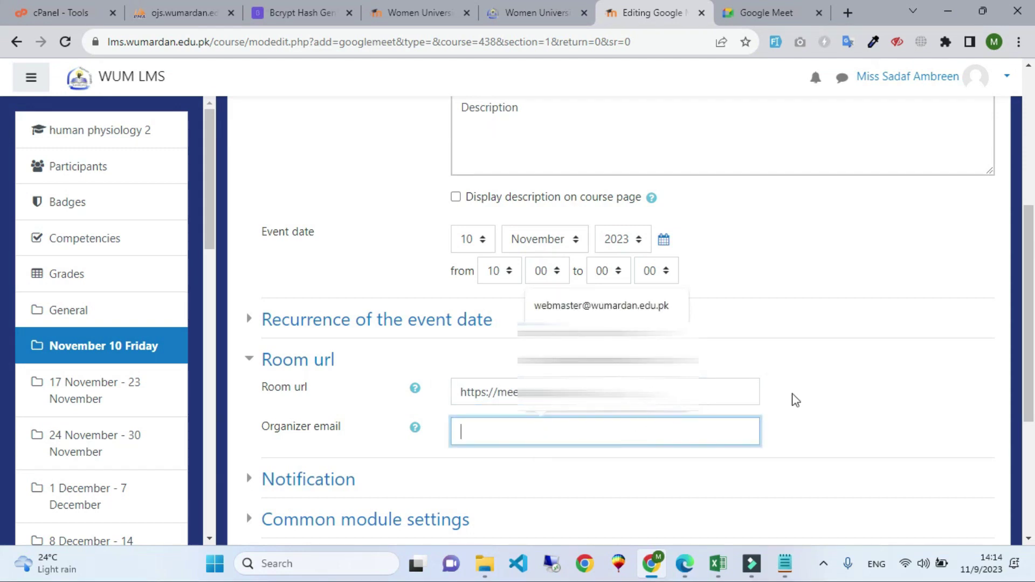
pyautogui.click(858, 376)
pyautogui.click(629, 438)
pyautogui.write('w')
pyautogui.press('Down')
pyautogui.press('Return')
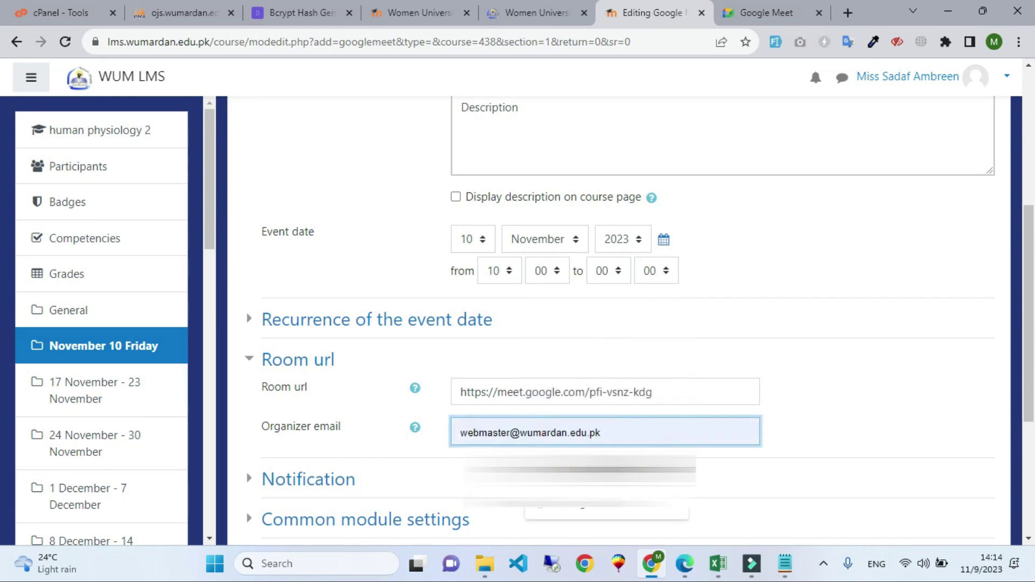
# Try to save the Google Meet resource and return to the course.
pyautogui.scroll(-5, 734, 421)
pyautogui.scroll(3, 670, 409)
pyautogui.scroll(-2, 726, 427)
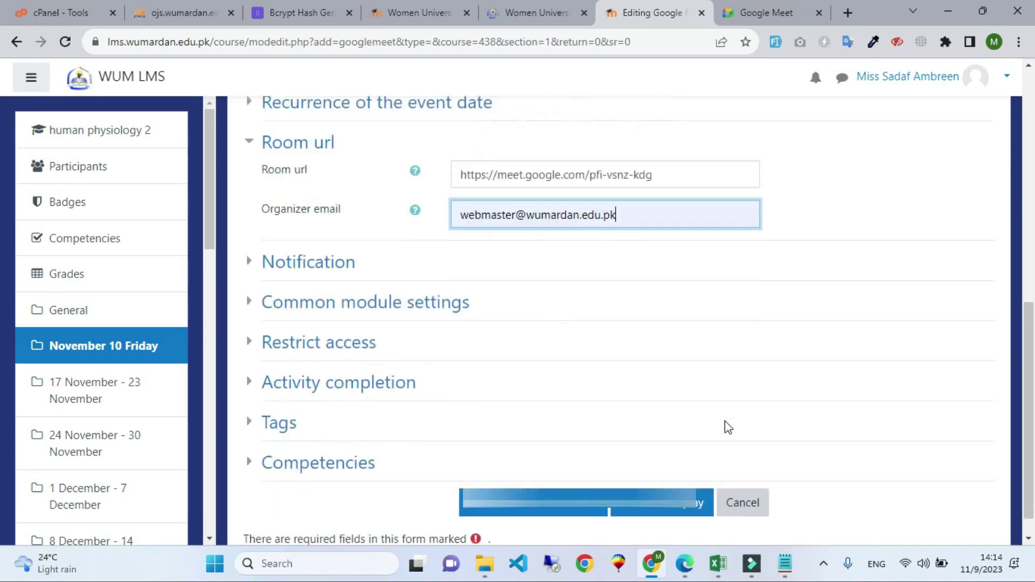
pyautogui.scroll(-1, 728, 426)
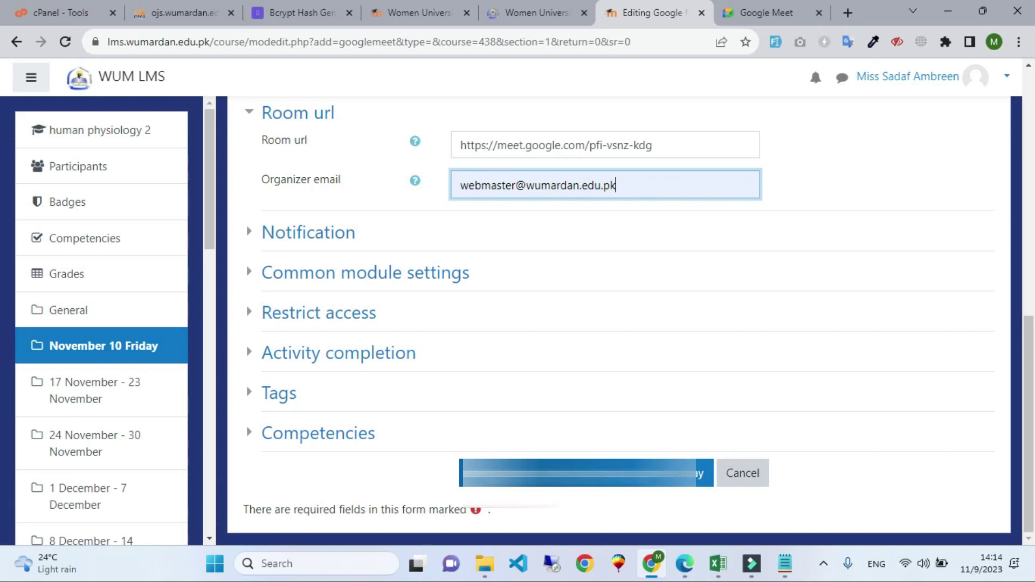
pyautogui.click(566, 474)
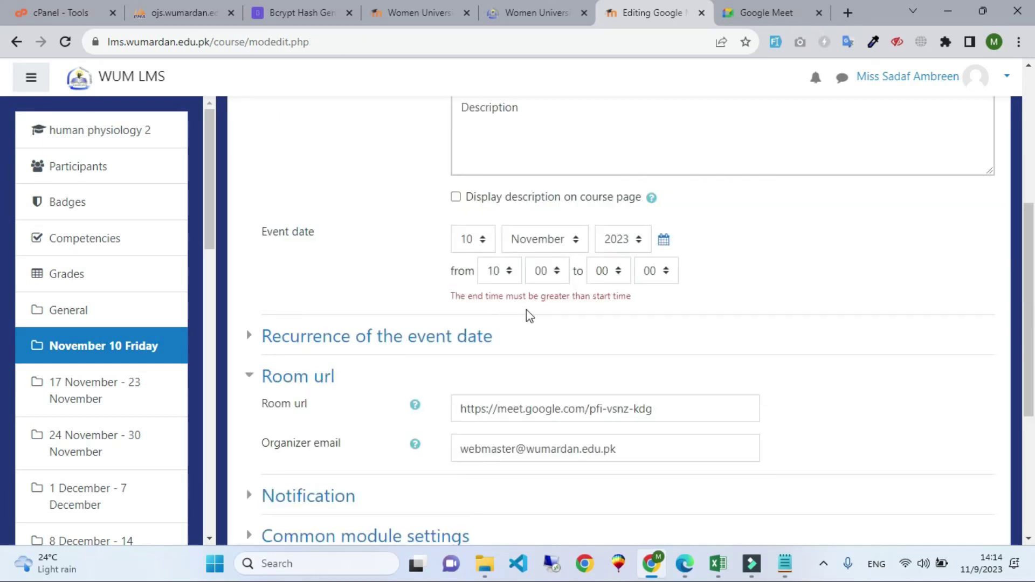
# Set the meeting's end time to 11:00 and save the resource, returning to the course.
pyautogui.click(623, 275)
pyautogui.scroll(-1, 608, 307)
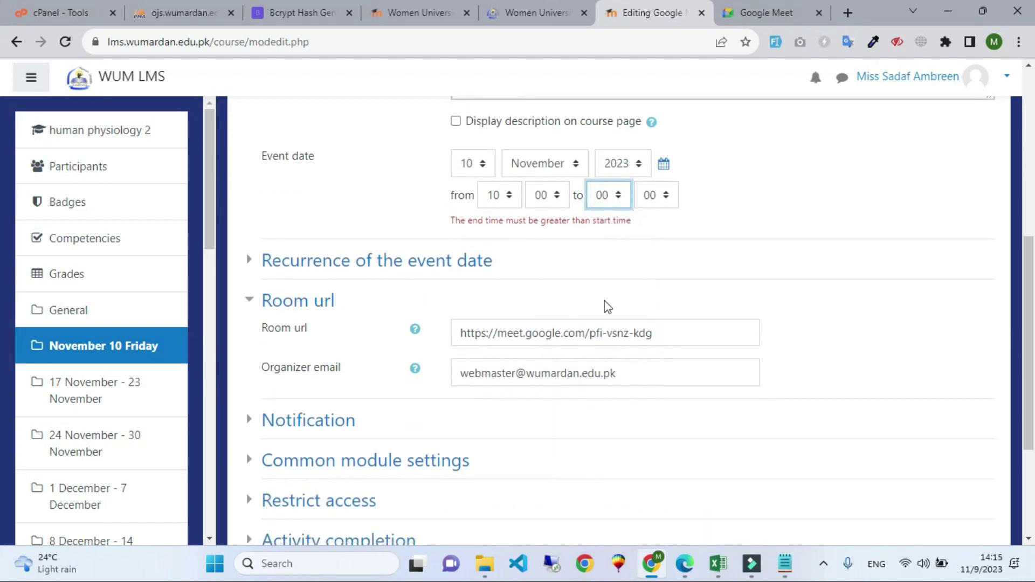
pyautogui.click(619, 205)
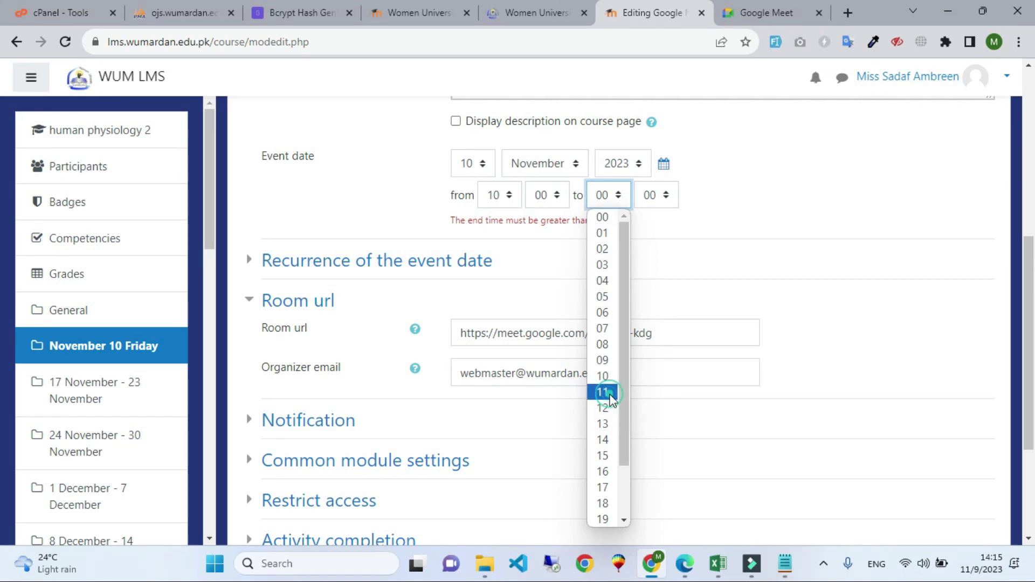
pyautogui.click(610, 398)
pyautogui.scroll(-3, 610, 400)
pyautogui.click(535, 479)
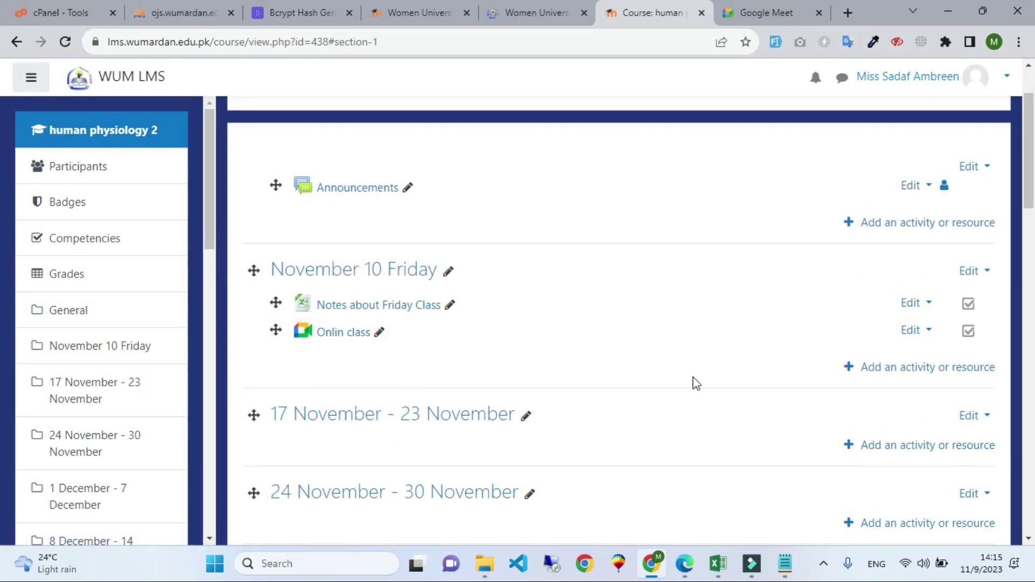
# Start adding an Assignment activity to the November 10 Friday section.
pyautogui.click(952, 369)
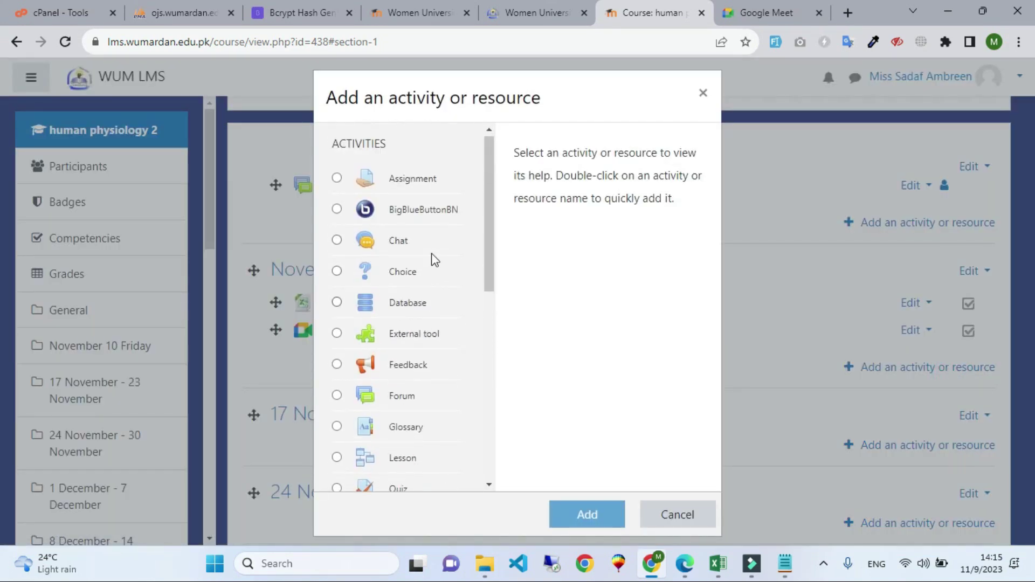
pyautogui.click(419, 185)
pyautogui.scroll(-3, 580, 463)
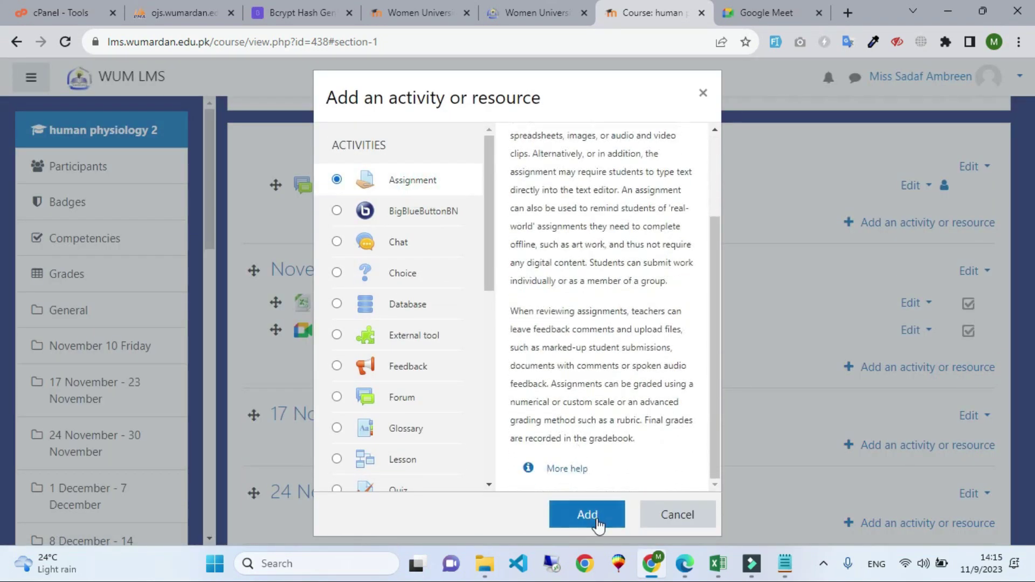
pyautogui.click(590, 516)
# Try to save the new assignment without a name, and leave its form for the November 10 Friday section.
pyautogui.scroll(-5, 543, 395)
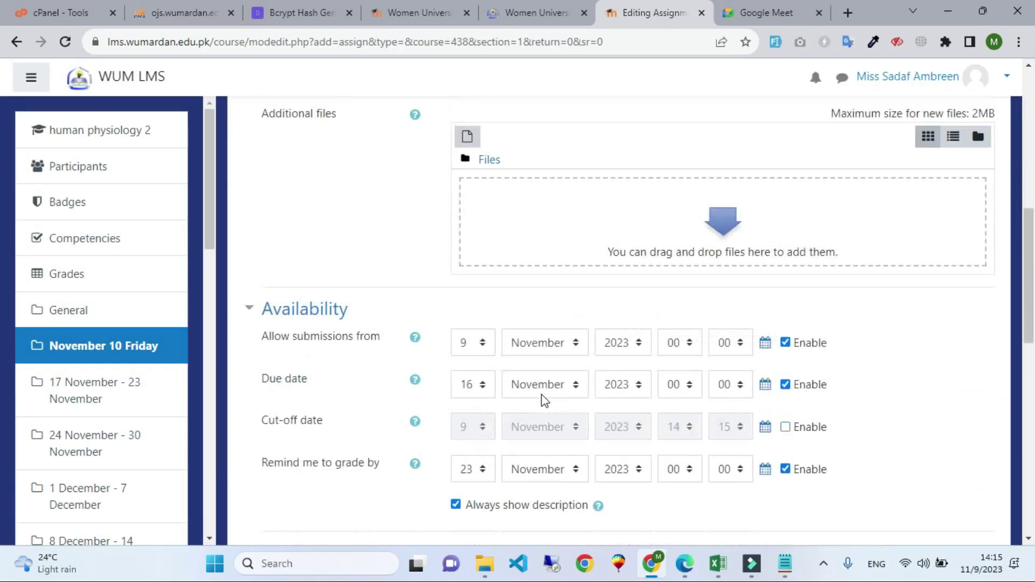
pyautogui.scroll(1, 480, 229)
pyautogui.scroll(-12, 437, 162)
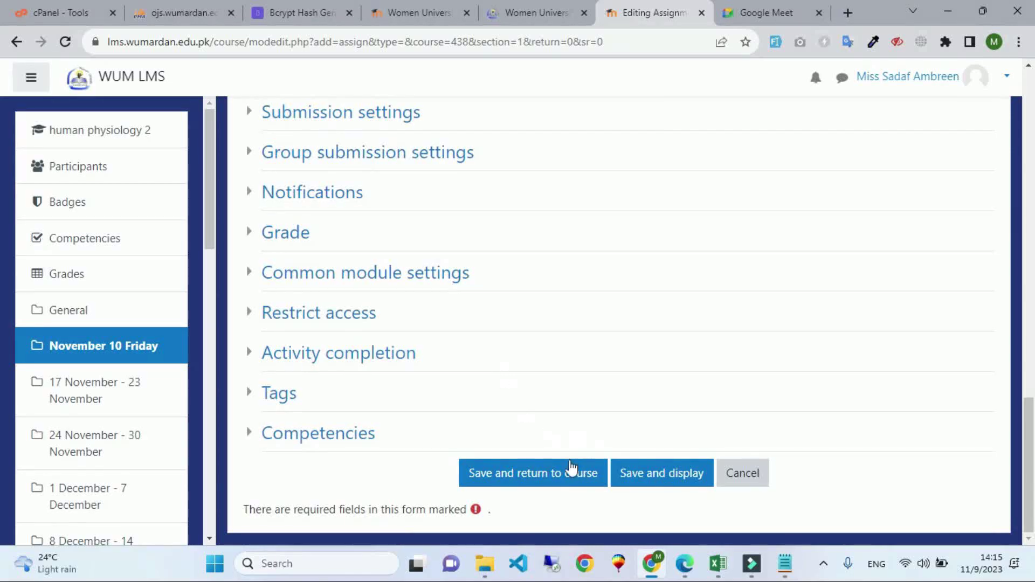
pyautogui.click(540, 476)
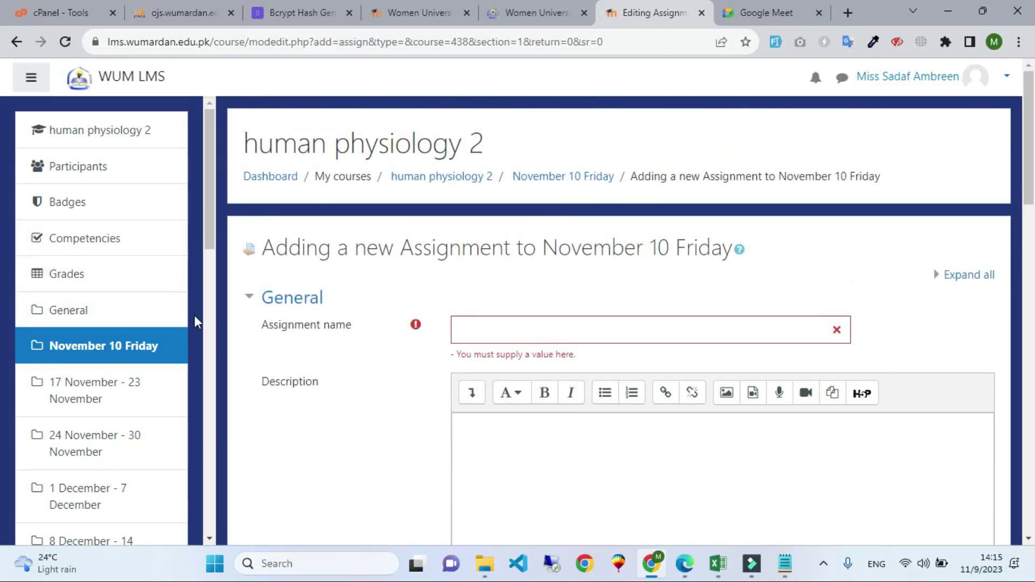
pyautogui.click(81, 346)
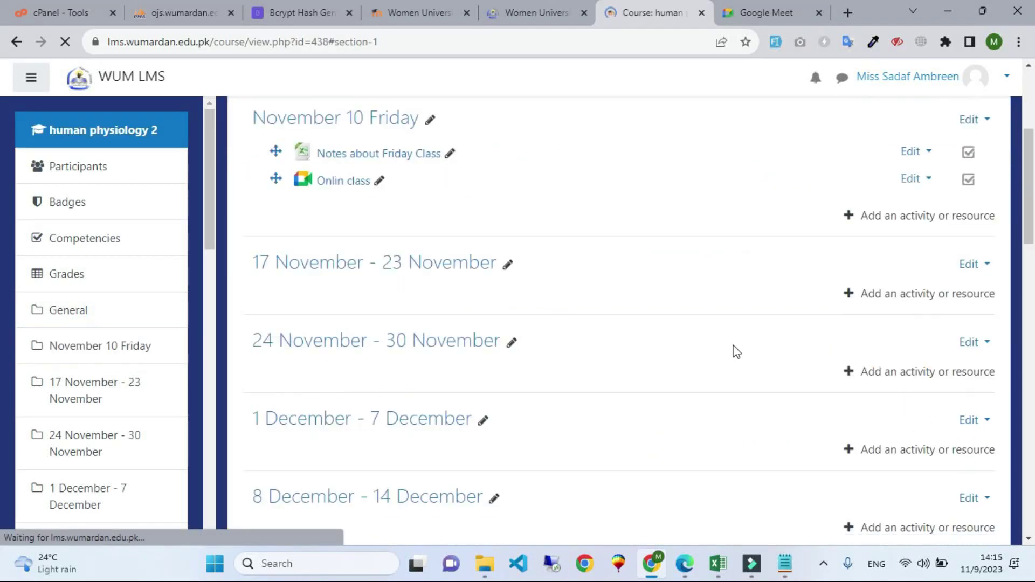
pyautogui.scroll(5, 736, 351)
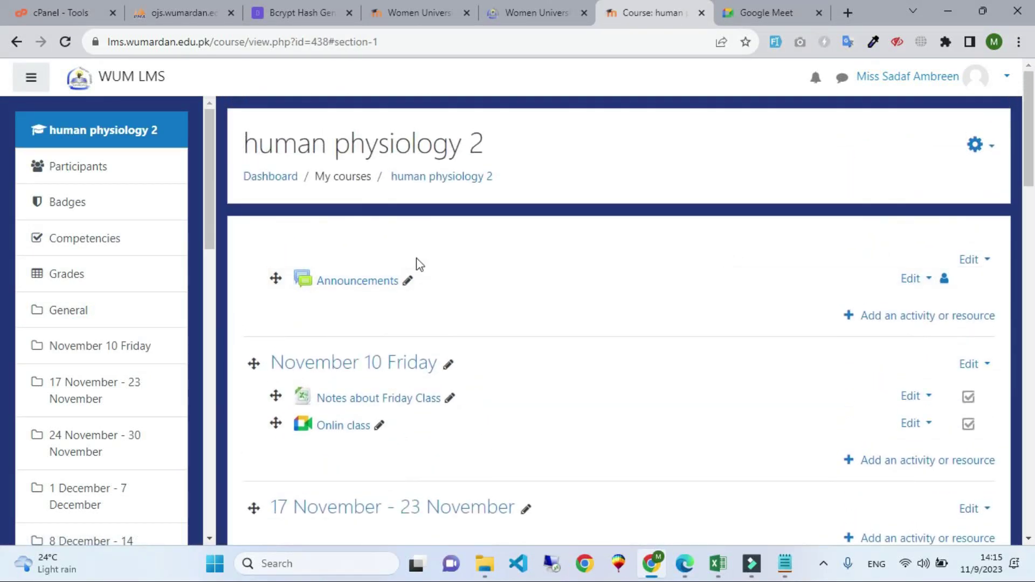
# Look through the activities and resources available for the November 10 Friday section, and close the chooser without adding any.
pyautogui.scroll(-3, 458, 346)
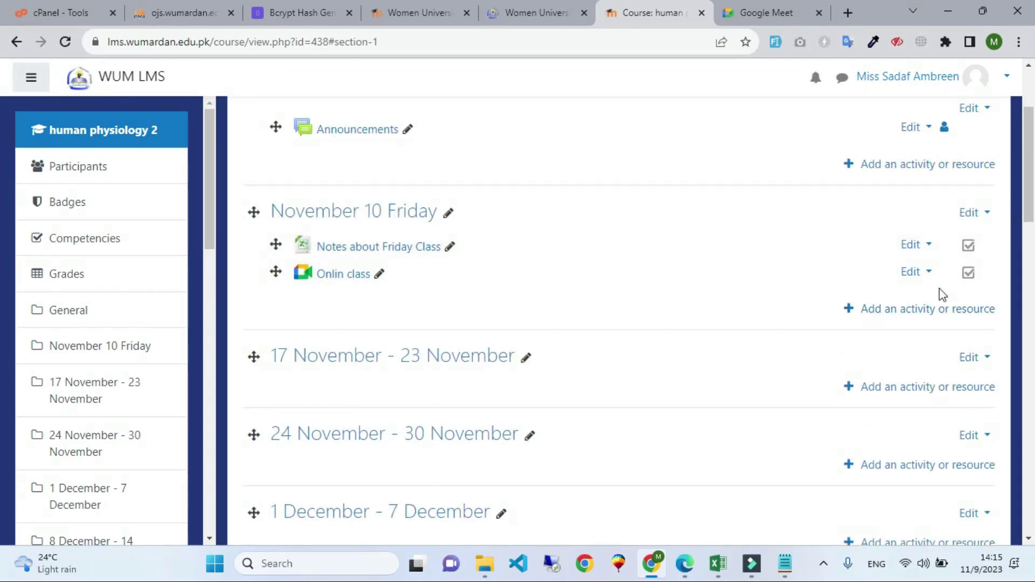
pyautogui.scroll(2, 932, 405)
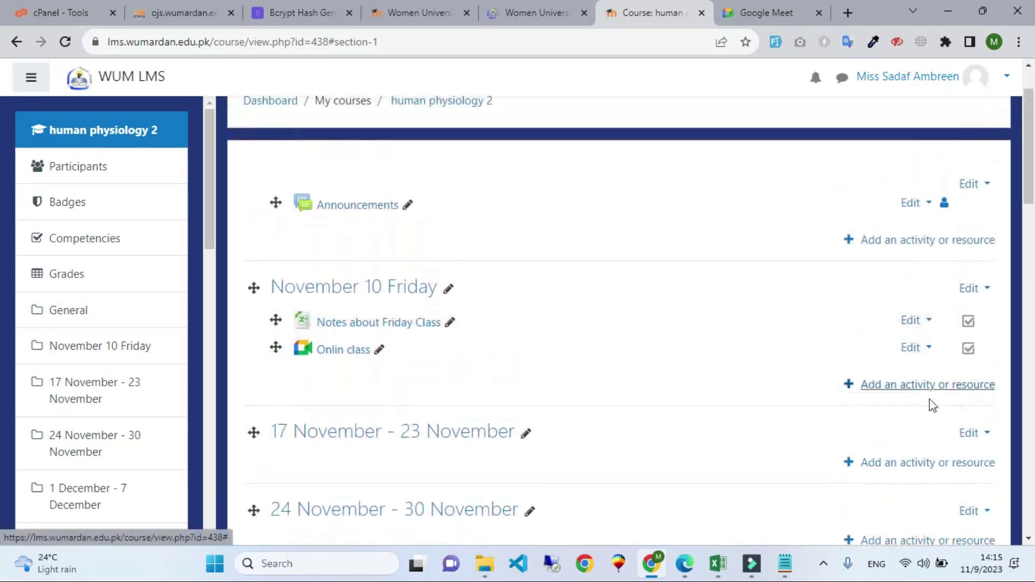
pyautogui.click(913, 384)
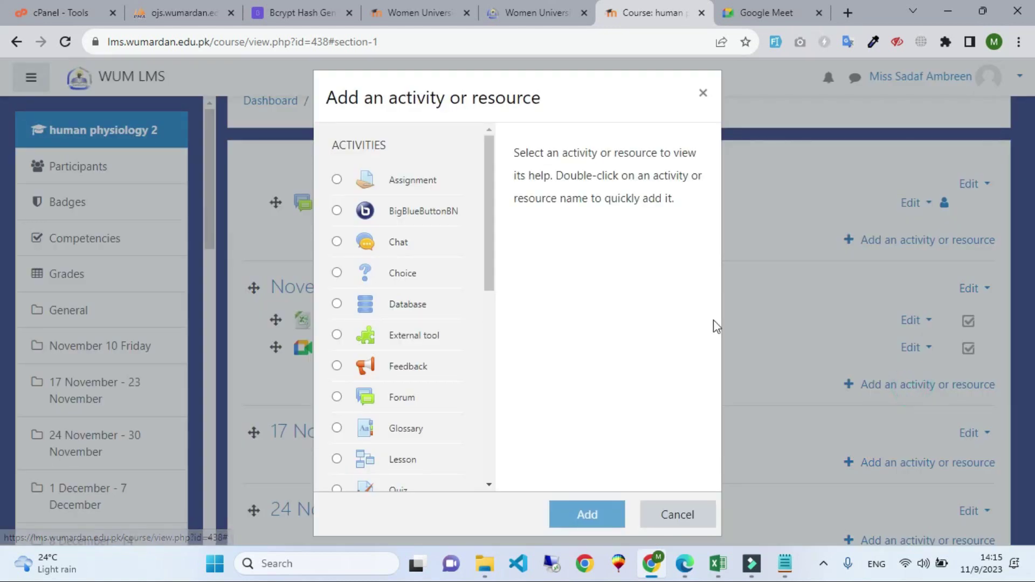
pyautogui.scroll(-2, 427, 308)
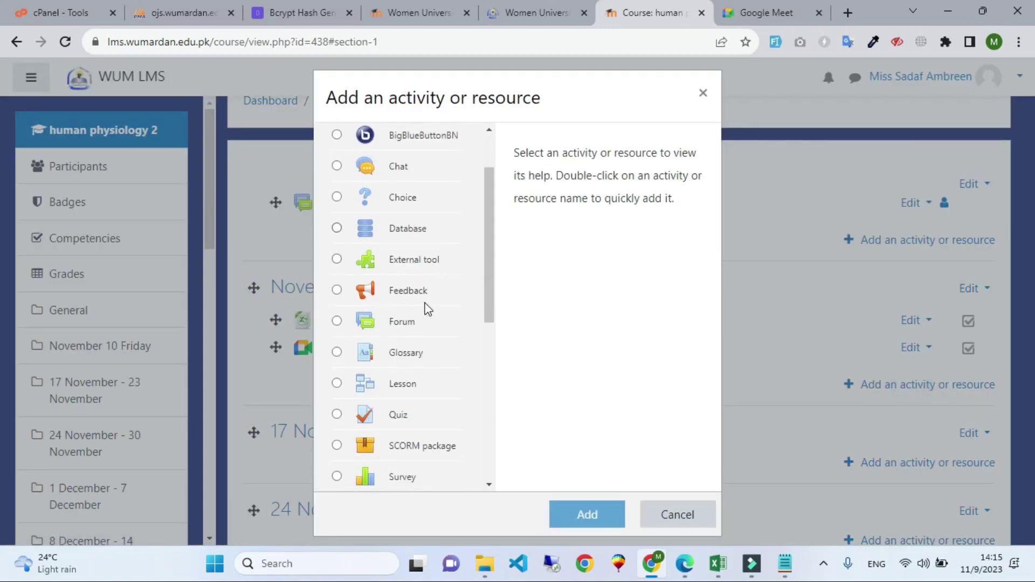
pyautogui.scroll(-4, 431, 367)
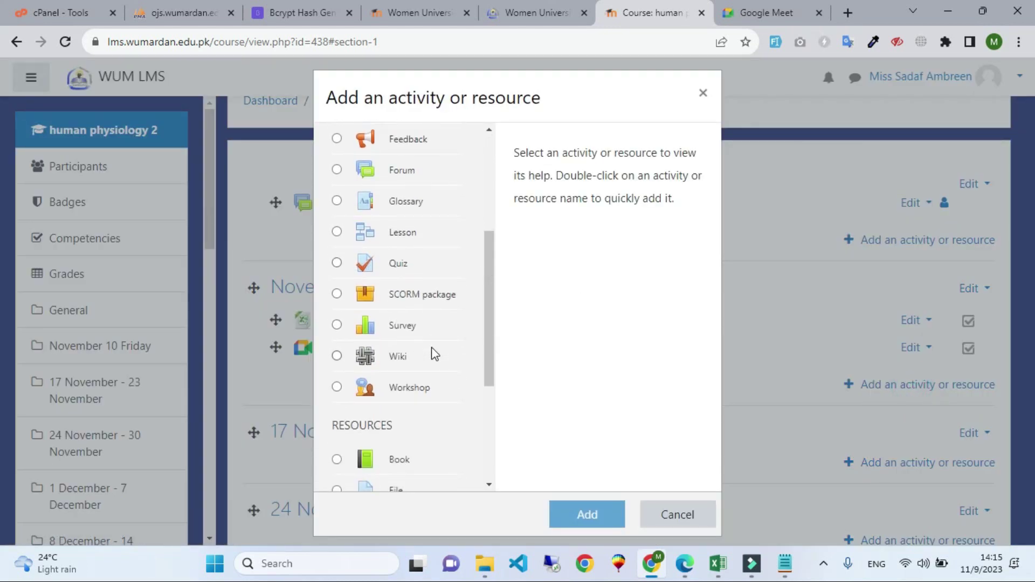
pyautogui.scroll(-6, 434, 353)
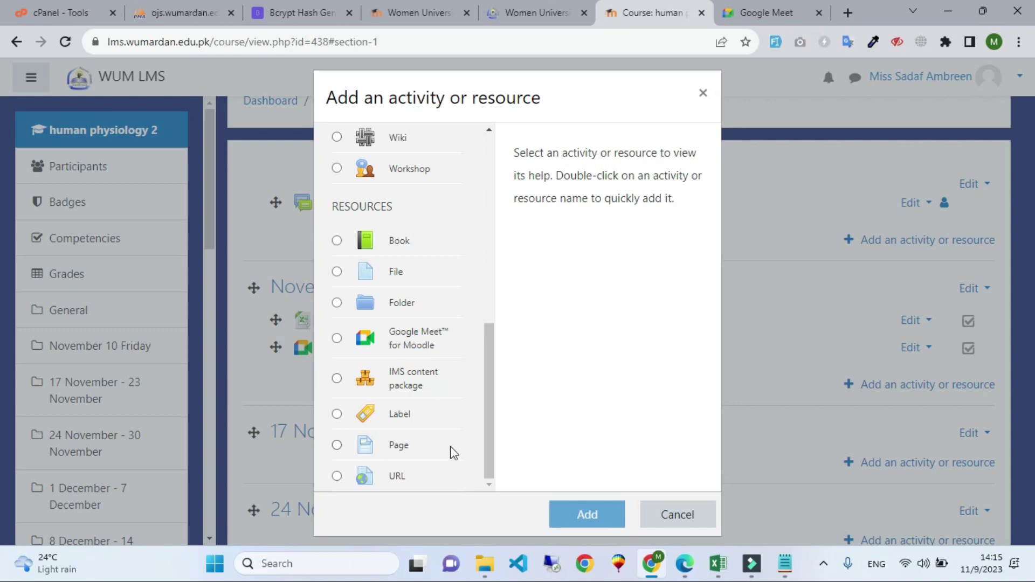
pyautogui.scroll(12, 451, 451)
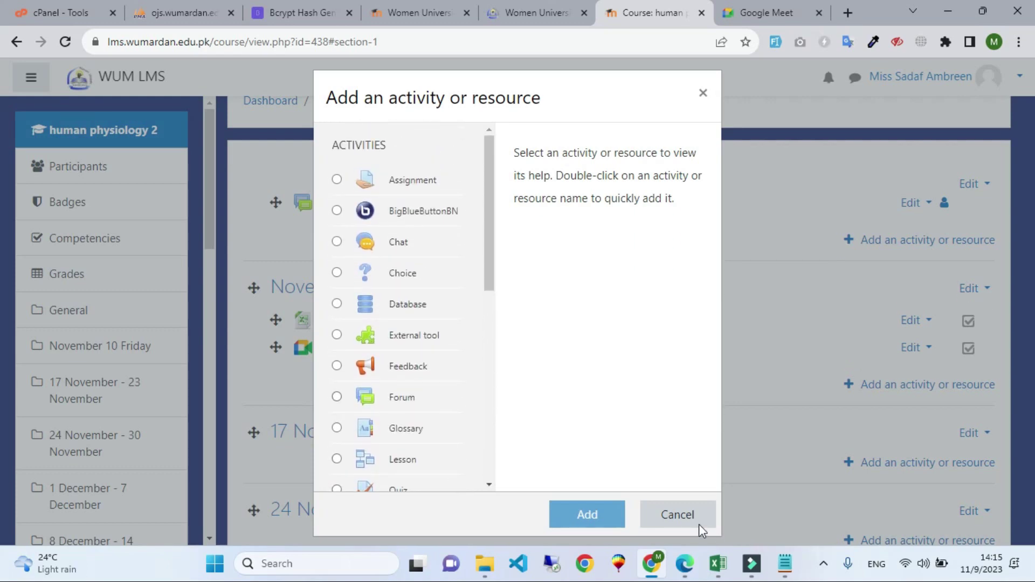
pyautogui.click(681, 527)
# Review the weekly sections on the human physiology 2 course page, from November 10 Friday through the December weeks.
pyautogui.scroll(-3, 743, 431)
pyautogui.scroll(3, 646, 401)
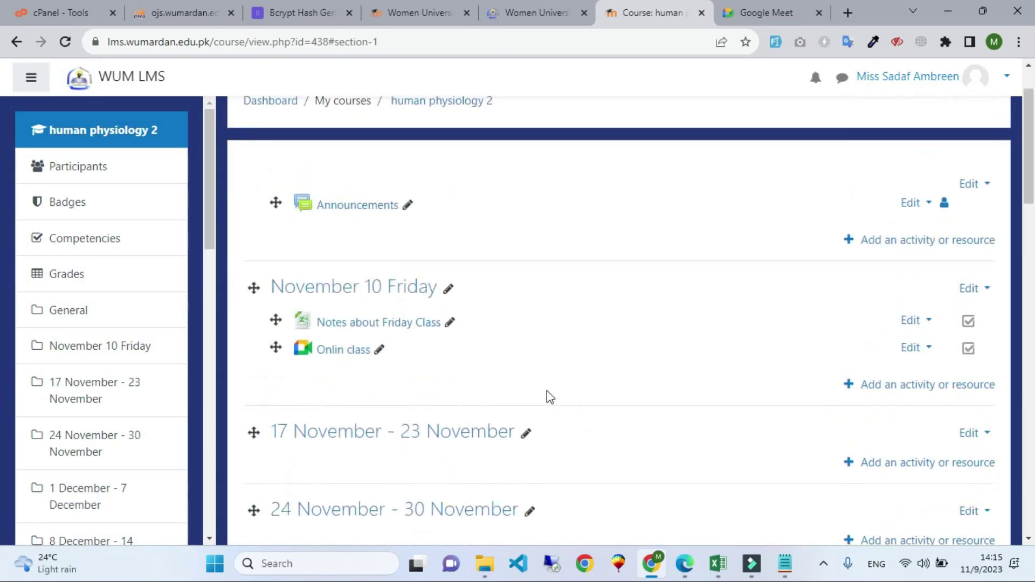
pyautogui.scroll(2, 539, 393)
pyautogui.scroll(-6, 771, 386)
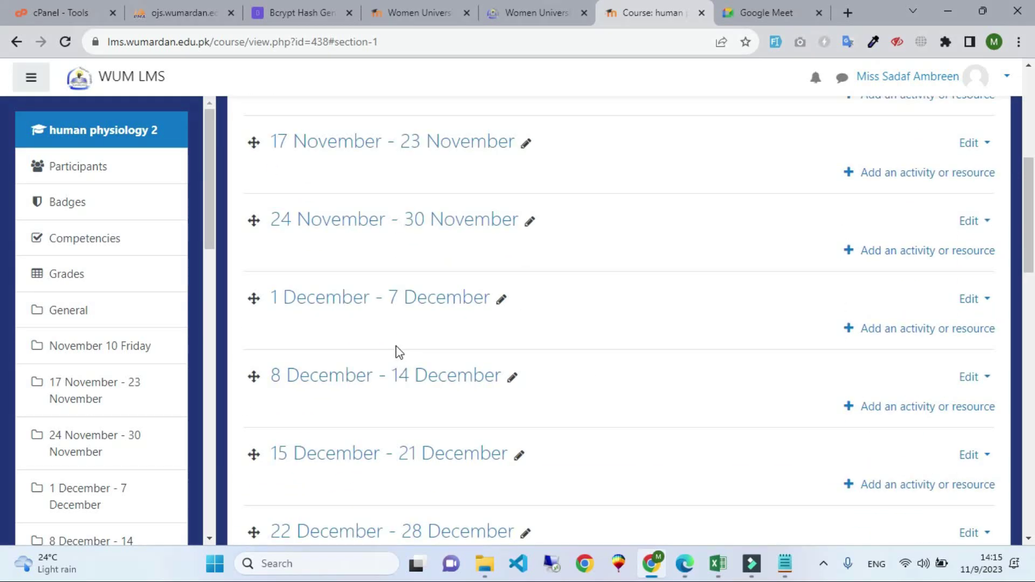
pyautogui.scroll(-3, 136, 346)
pyautogui.scroll(5, 646, 361)
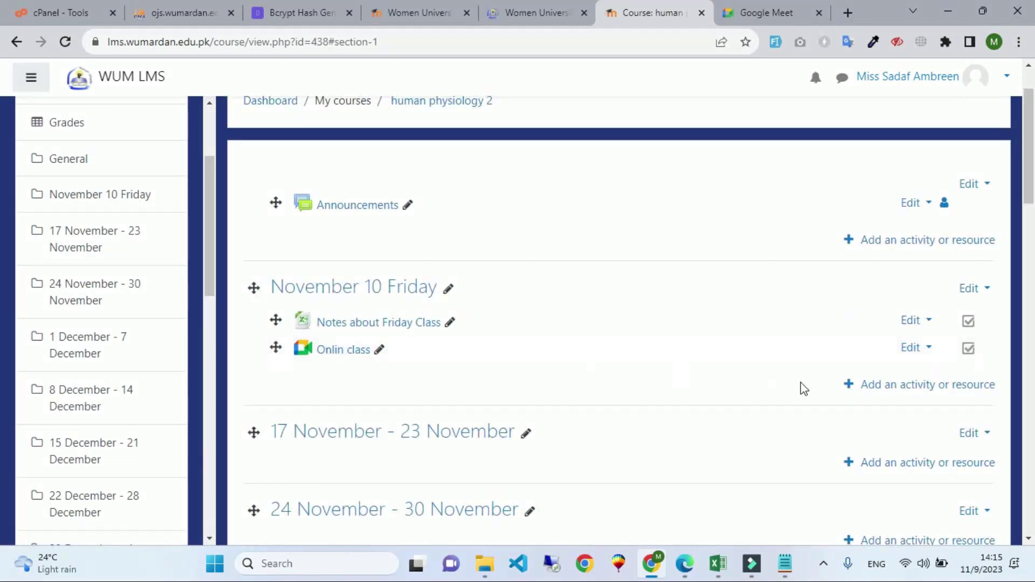
pyautogui.scroll(2, 803, 388)
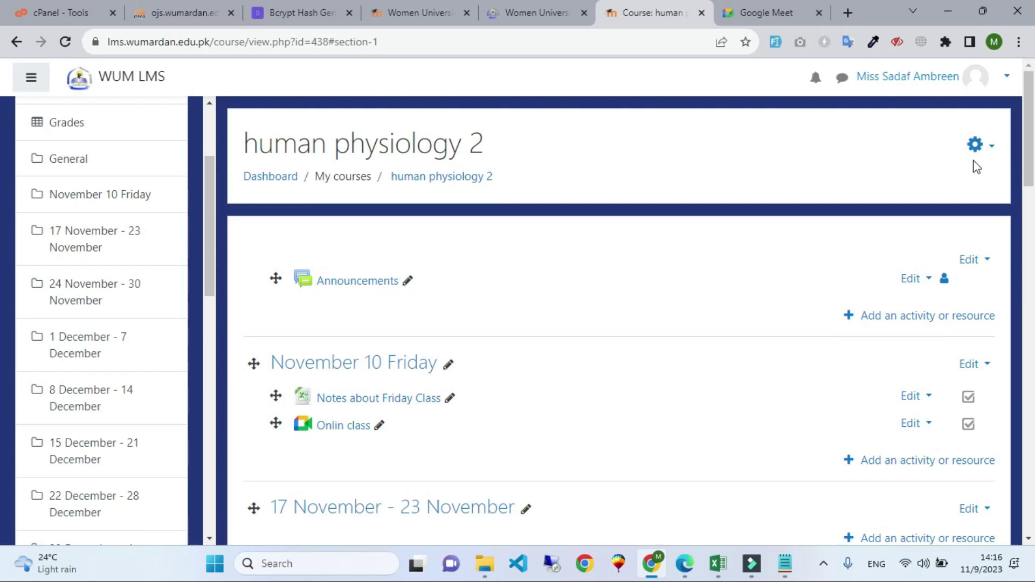